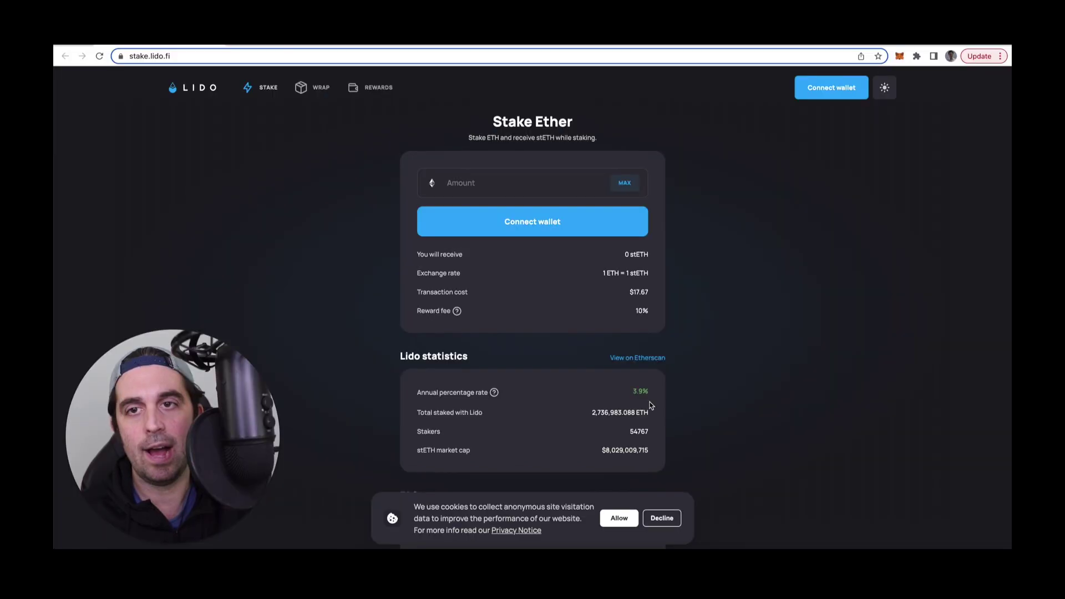
Step: Switch to Curve's steth pool deposit page with 0.5 ETH entered
click(314, 49)
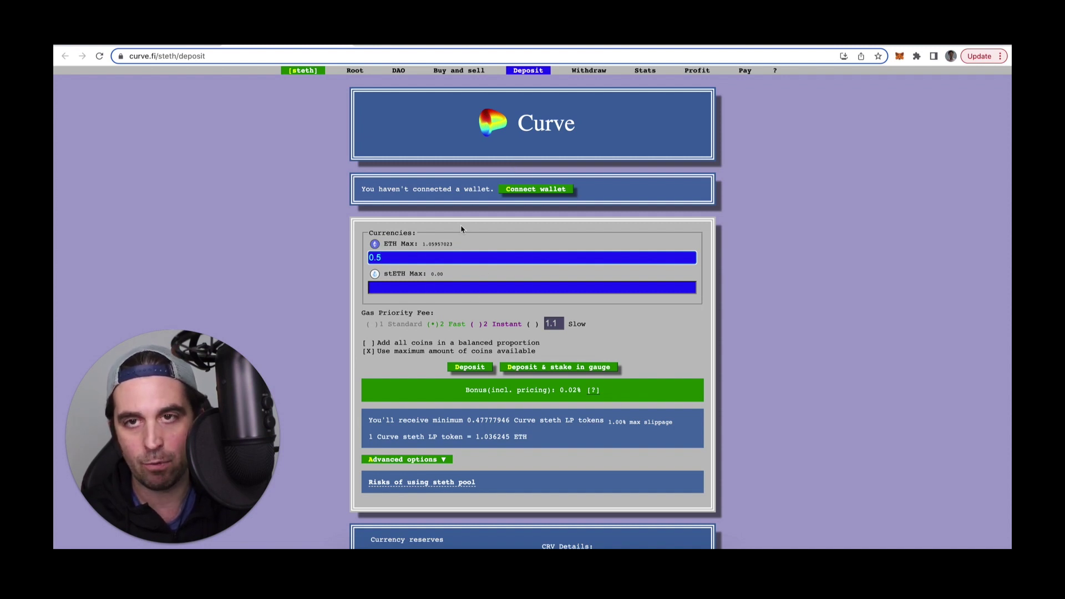
Step: Review Convex's steth staking panel, then move on to the Concentrator vault page
click(410, 39)
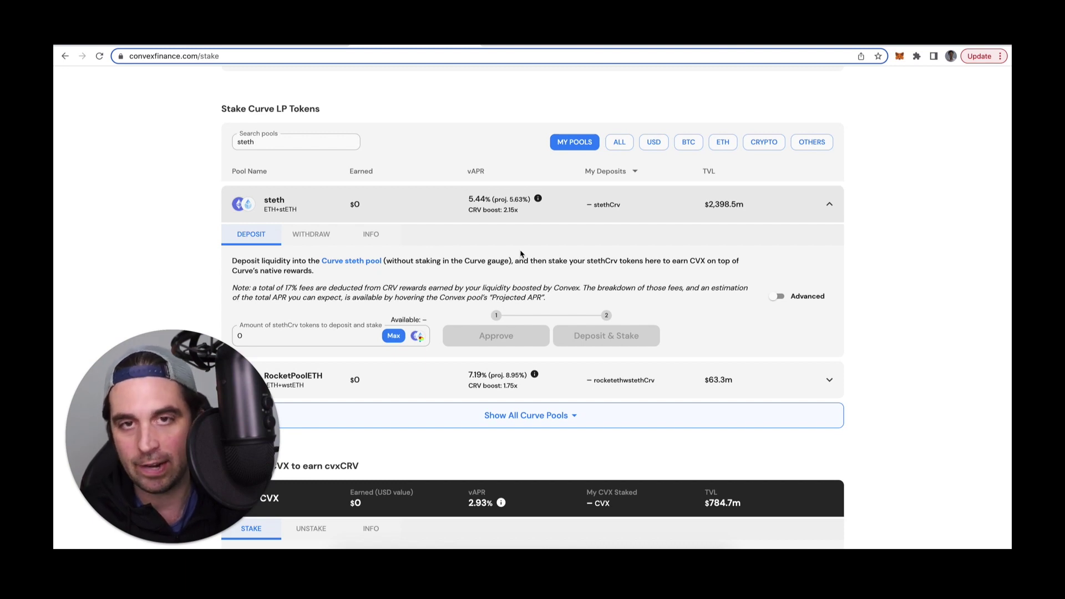
click(517, 47)
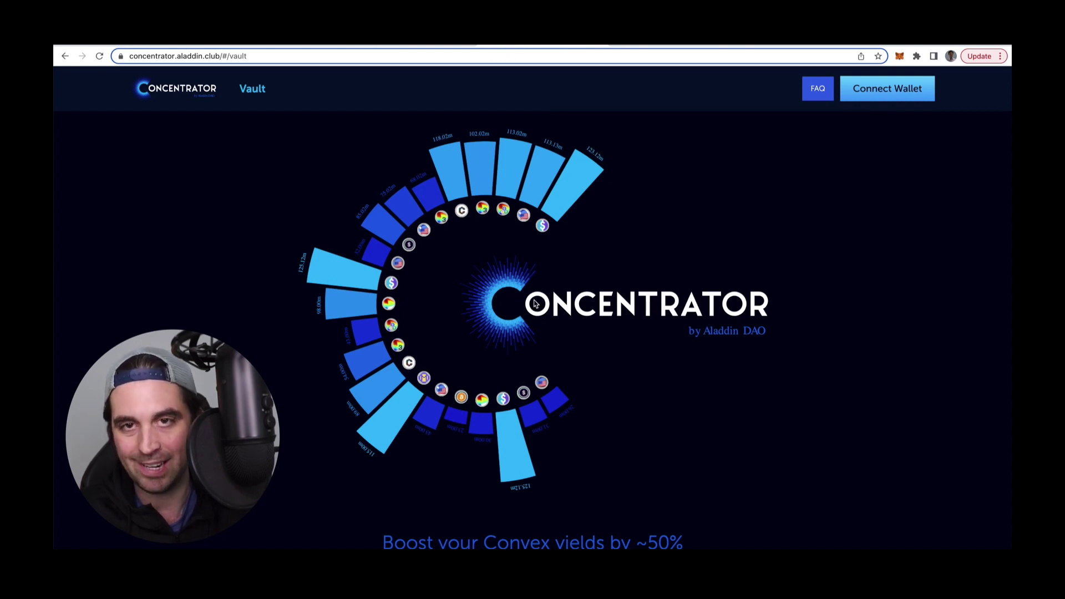
click(401, 47)
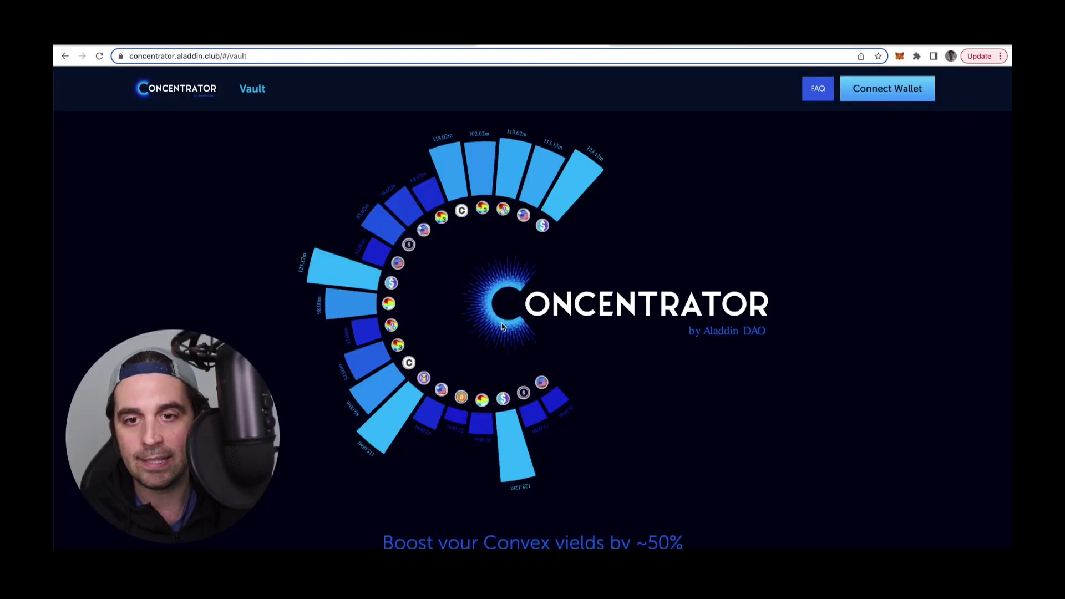
scroll(501, 323, down, 10)
scroll(502, 323, down, 1)
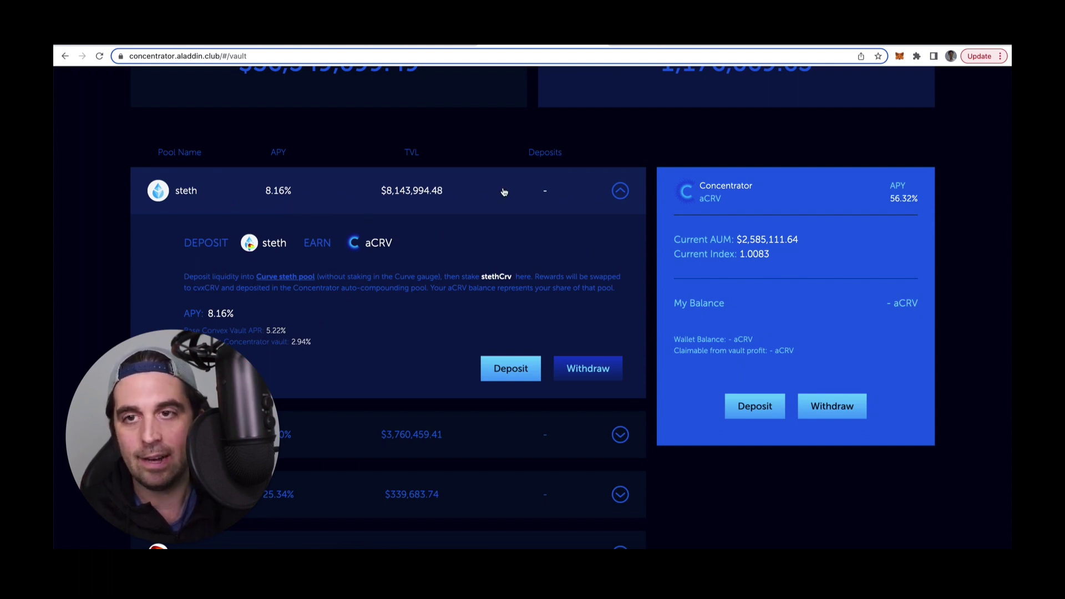
scroll(504, 192, up, 10)
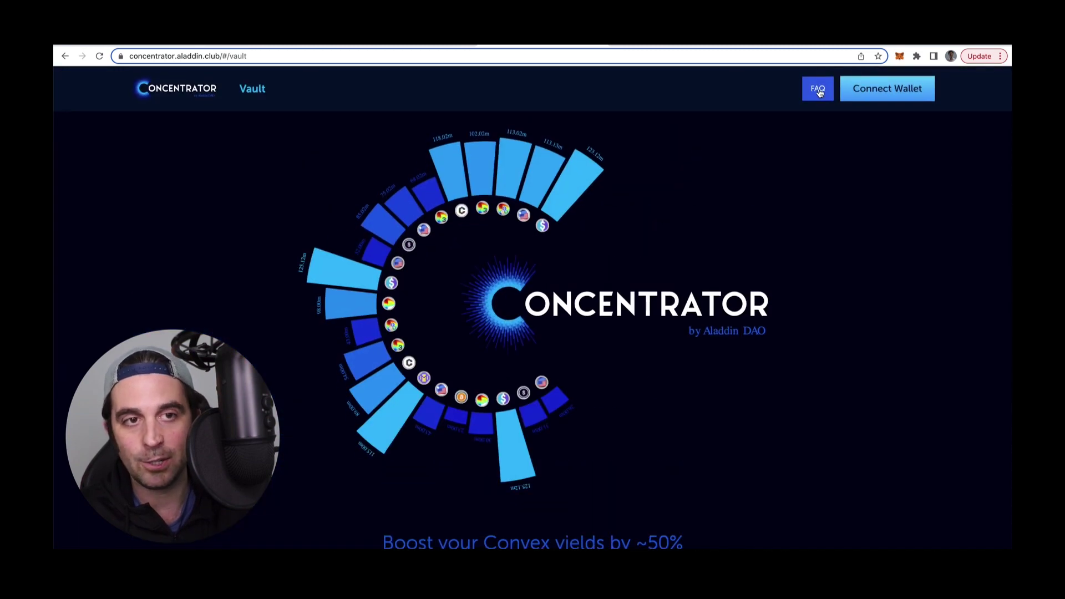
click(818, 89)
Step: Scroll down through the Concentrator FAQ content
scroll(536, 438, down, 3)
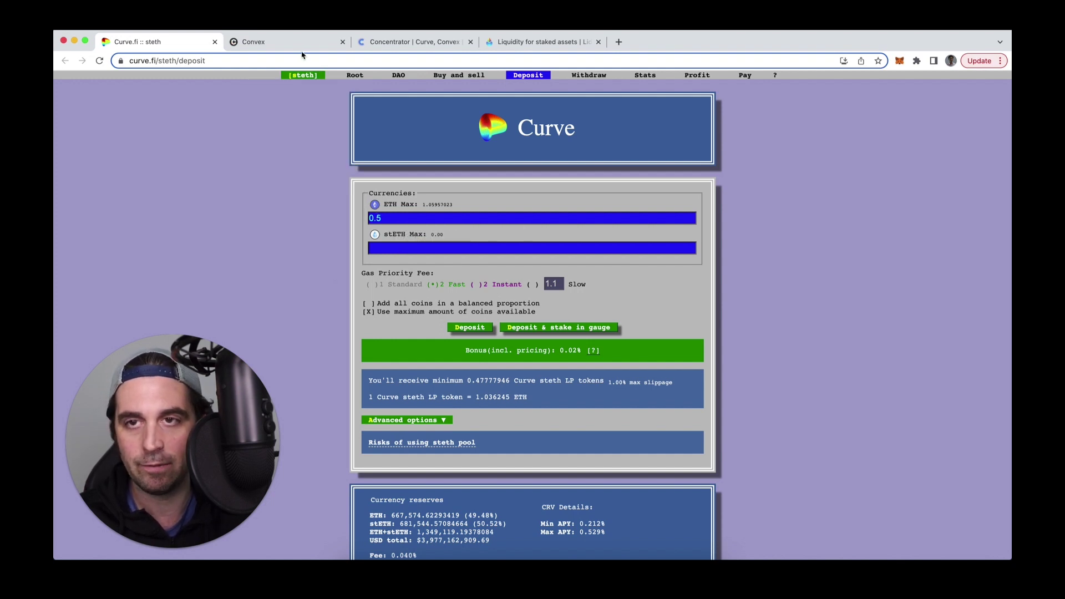
Step: Go through Convex's steth staking page back to the Concentrator vault page
click(289, 48)
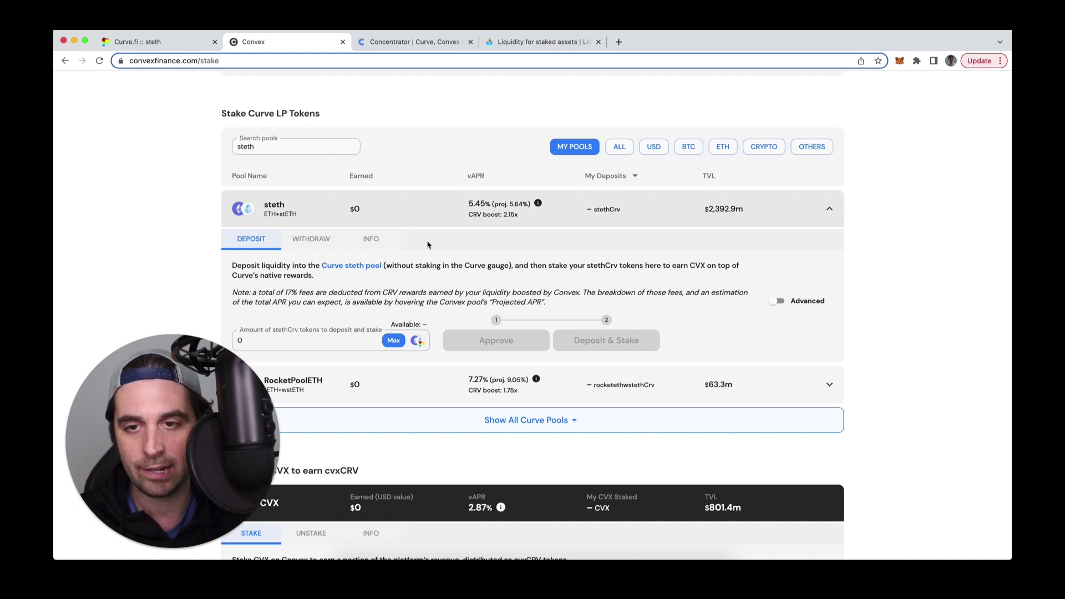
click(385, 44)
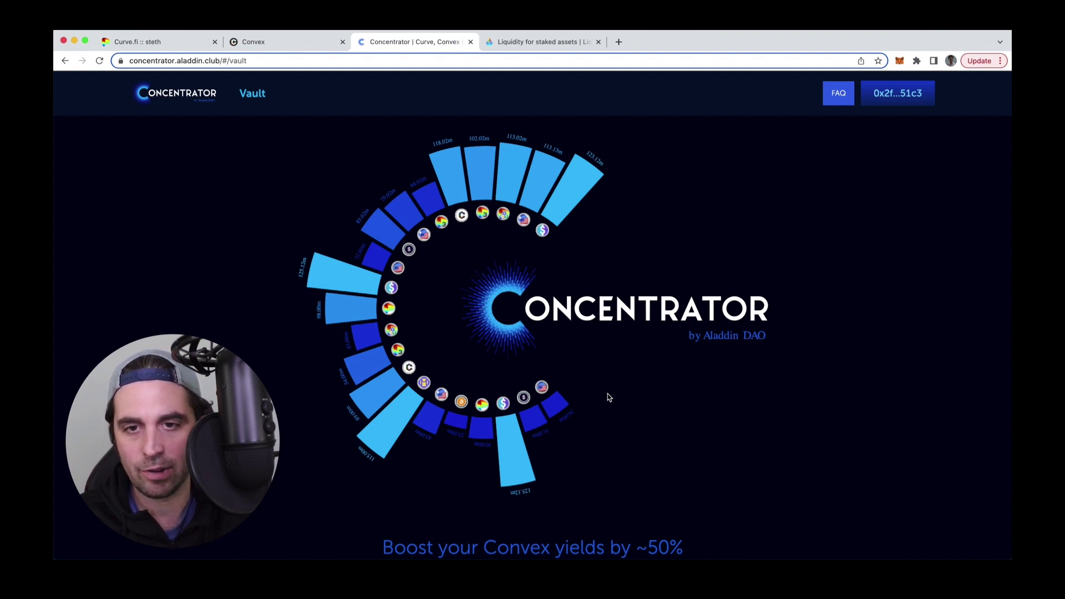
Step: Scroll down the page while heading back to Curve's 0.5 ETH deposit form
scroll(610, 411, down, 10)
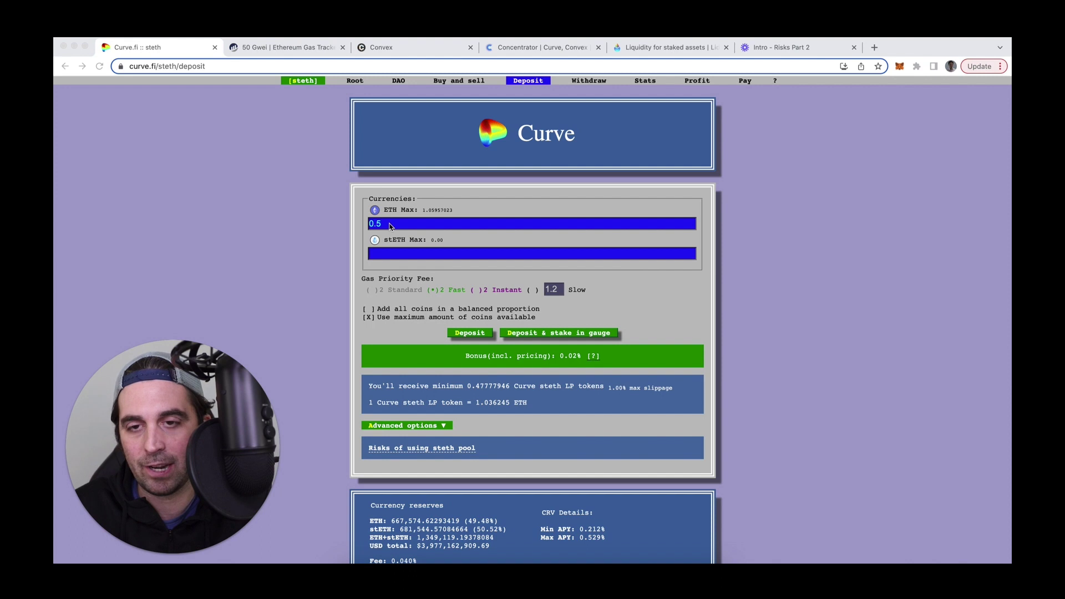
click(390, 224)
Step: Replace the 0.5 ETH with 100 ETH to preview the quote, then clear it
drag(391, 224, 356, 222)
text(100)
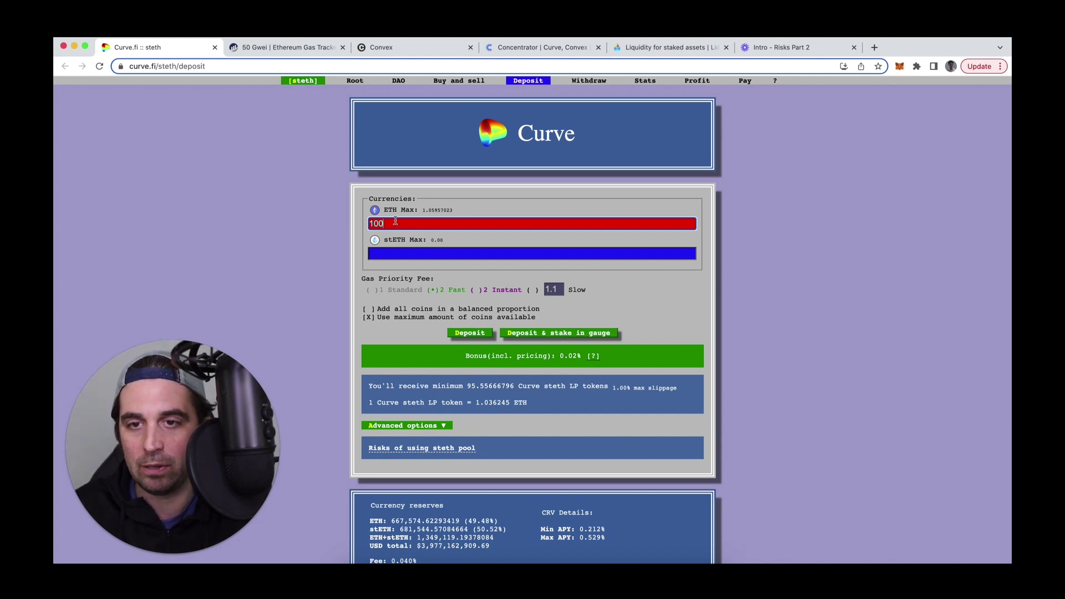
click(385, 253)
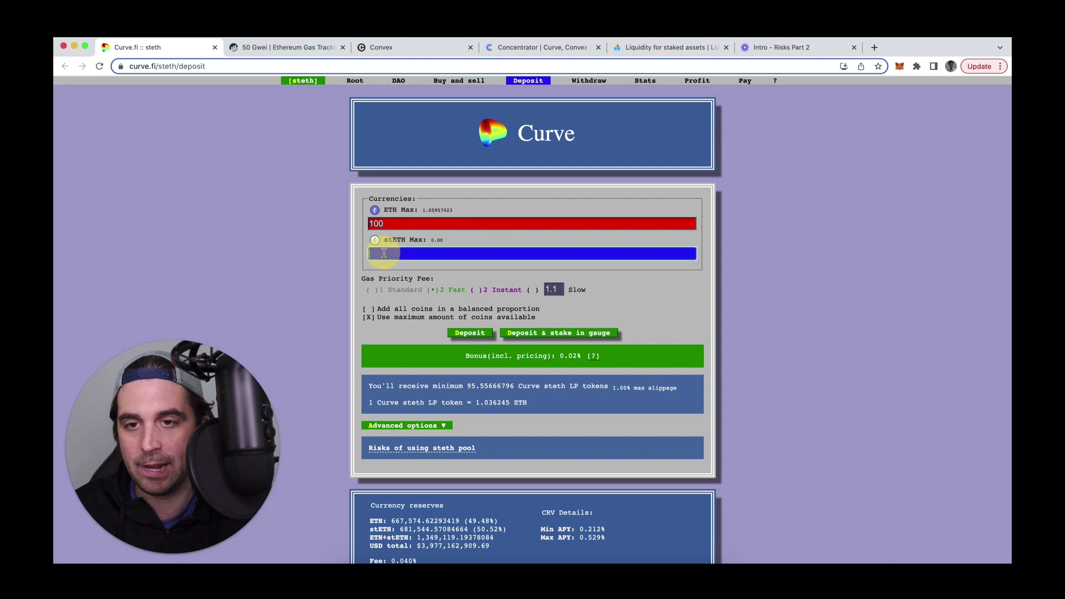
click(389, 222)
drag(389, 222, 352, 219)
key(BackSpace)
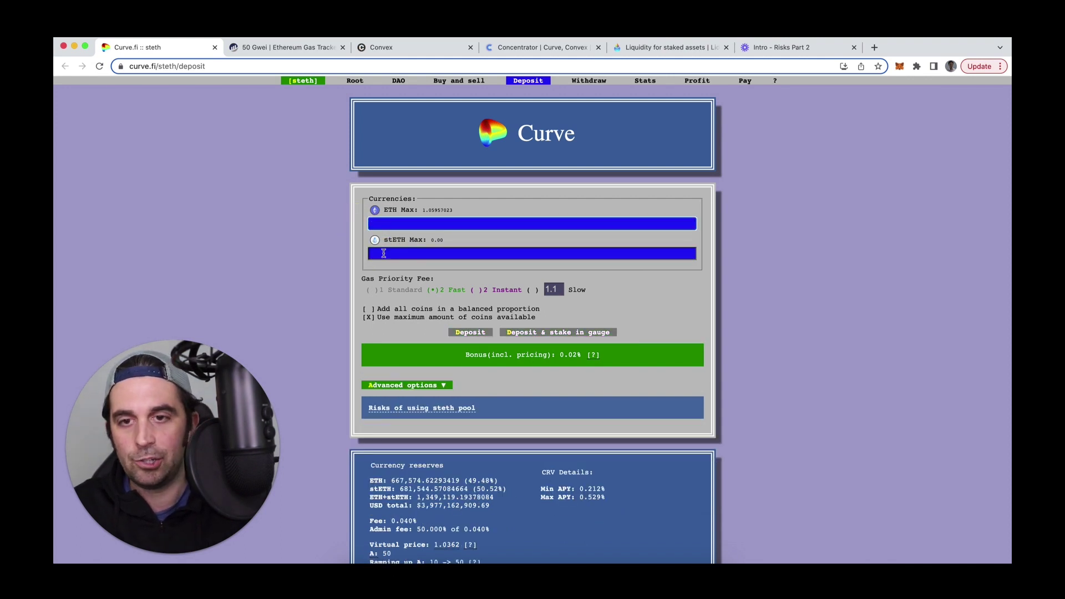
Step: Enter 100 stETH to compare the quote, then clear it and return to the ETH field
click(384, 253)
text(100)
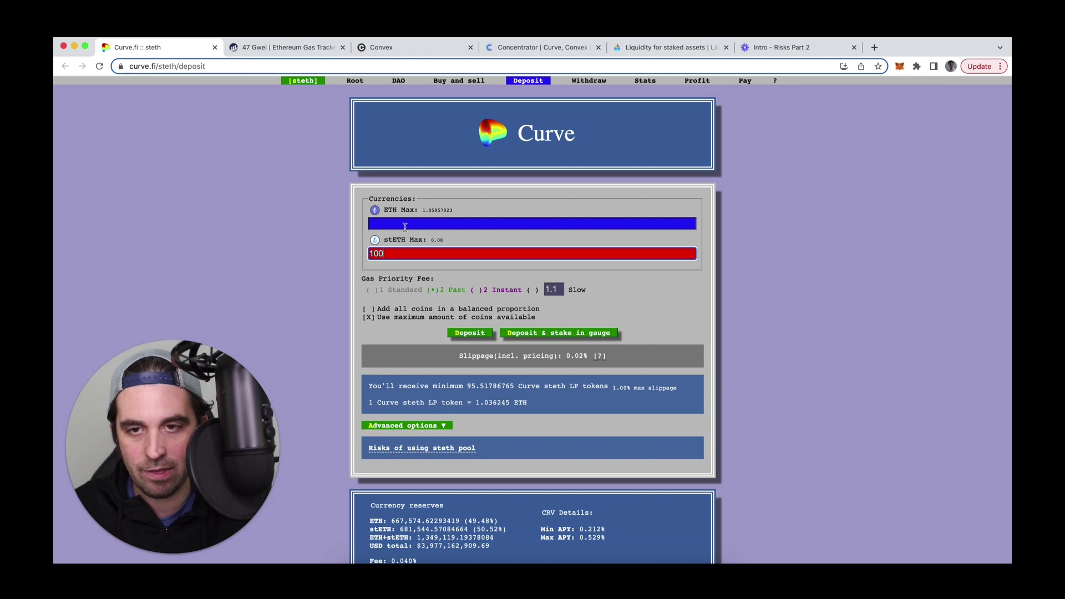
drag(387, 254, 356, 251)
key(BackSpace)
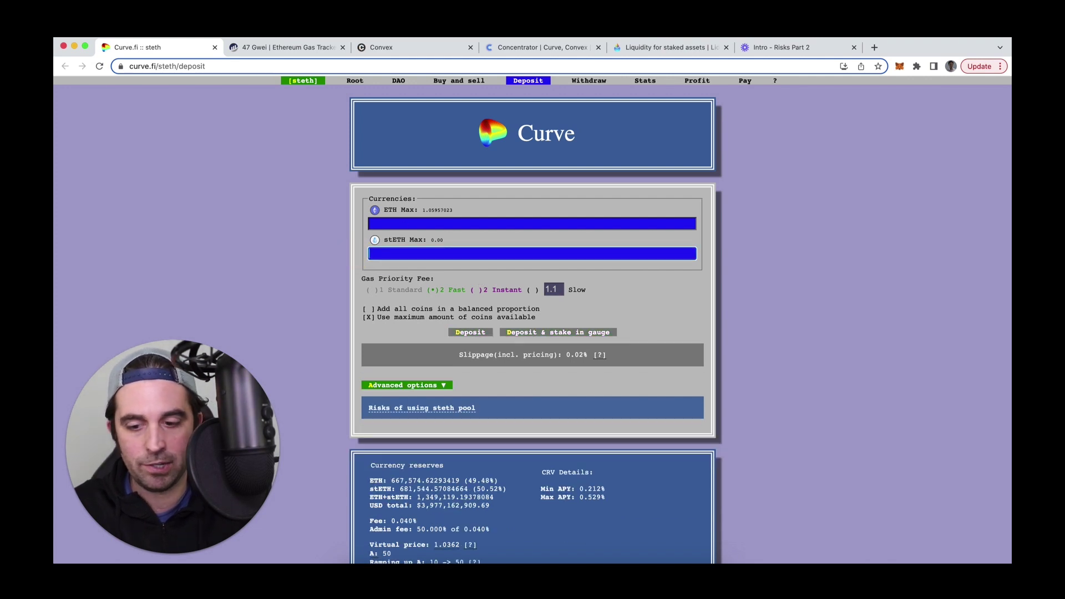
click(379, 223)
Step: Enter 0.5 ETH, refresh the estimate, and submit the deposit into the steth pool
text(0.5)
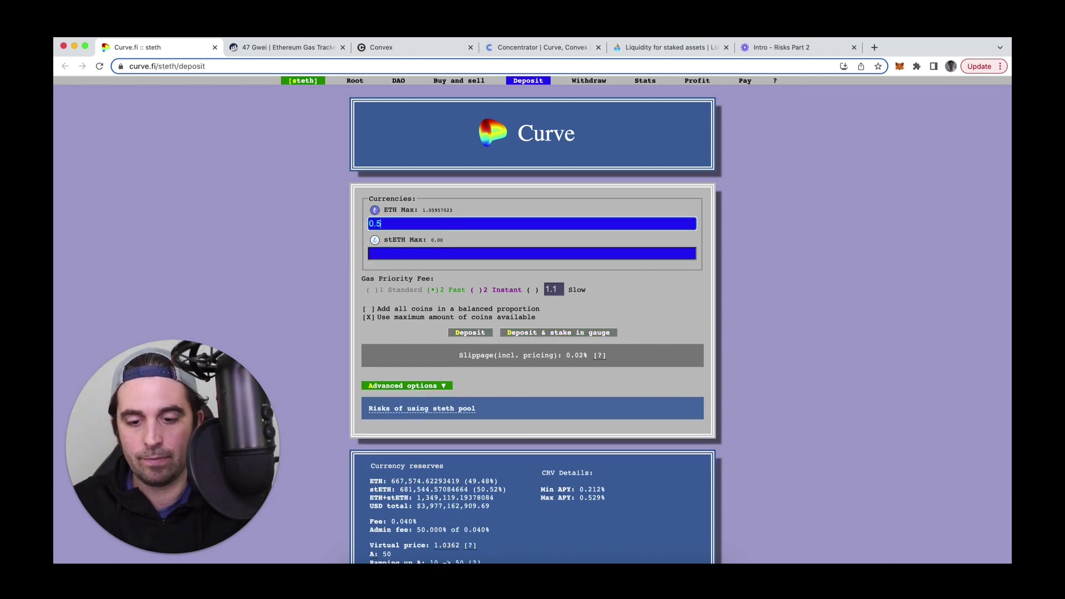
click(293, 237)
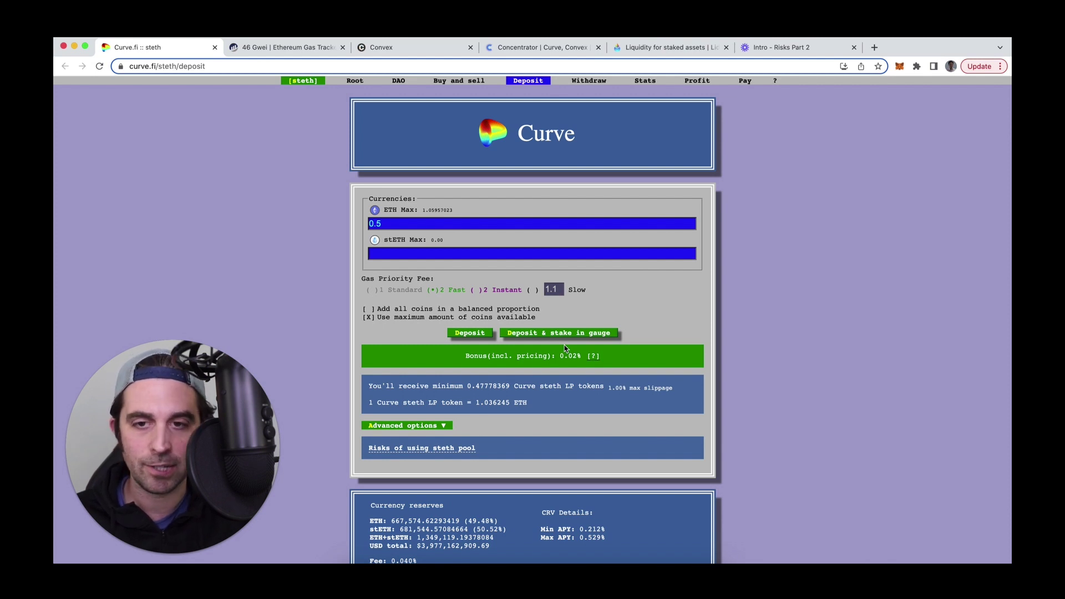
click(475, 335)
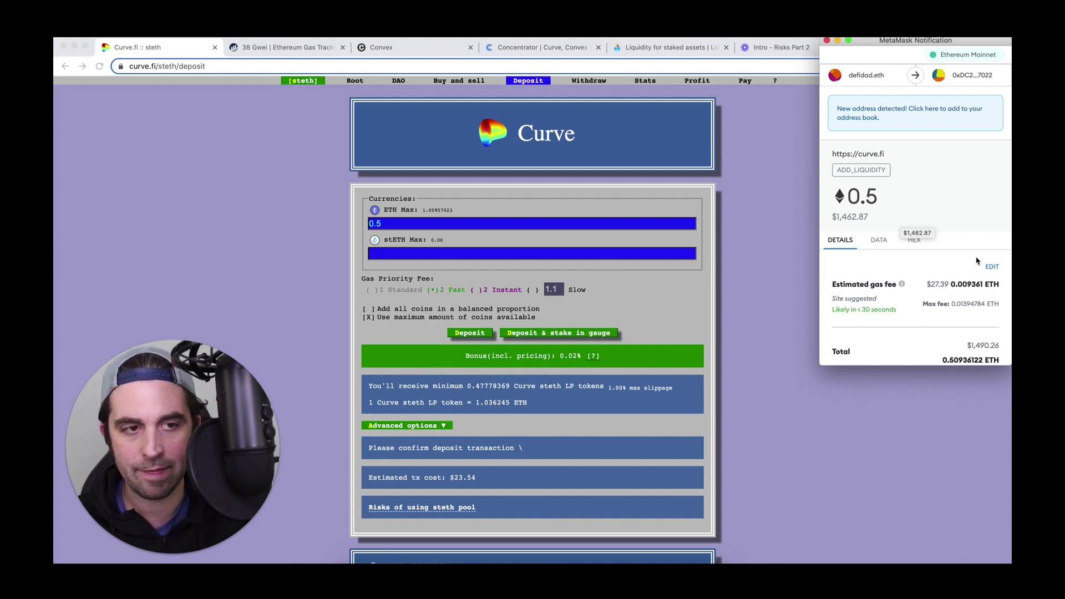
Step: Open MetaMask's gas fee editor for the pending 0.5 ETH deposit
click(992, 267)
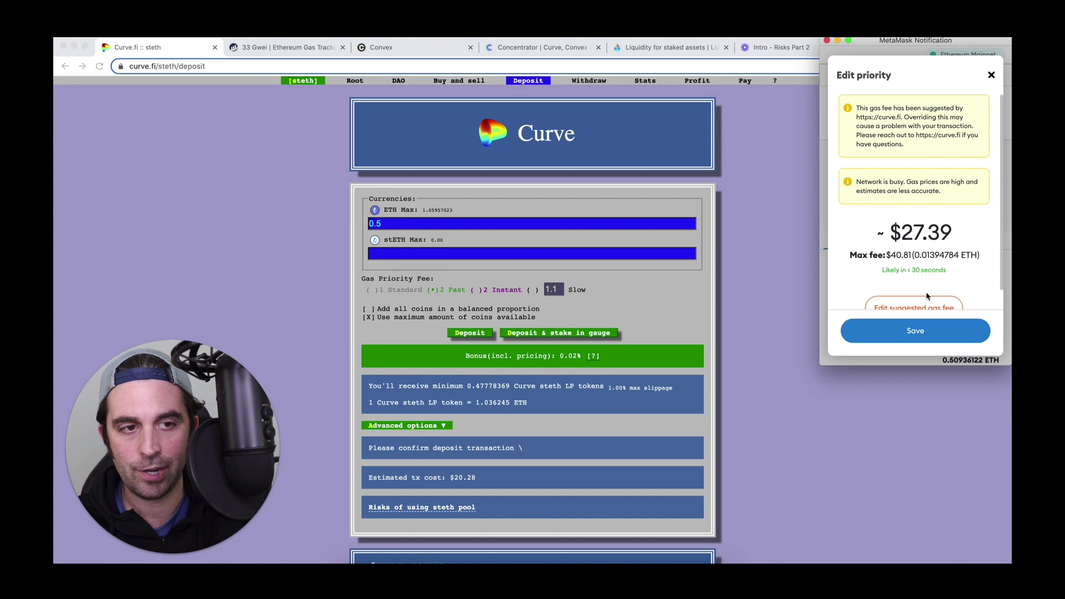
Step: Lower the max priority fee from 1.61 to 1.3 GWEI, then check Etherscan's gas tracker
click(907, 305)
scroll(895, 223, down, 3)
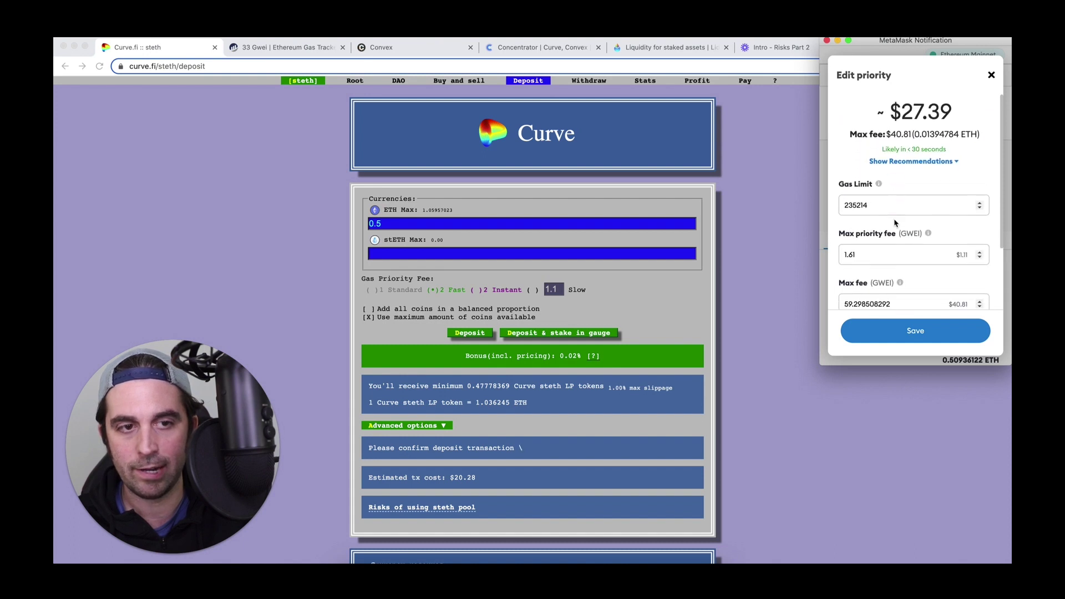
scroll(894, 223, down, 2)
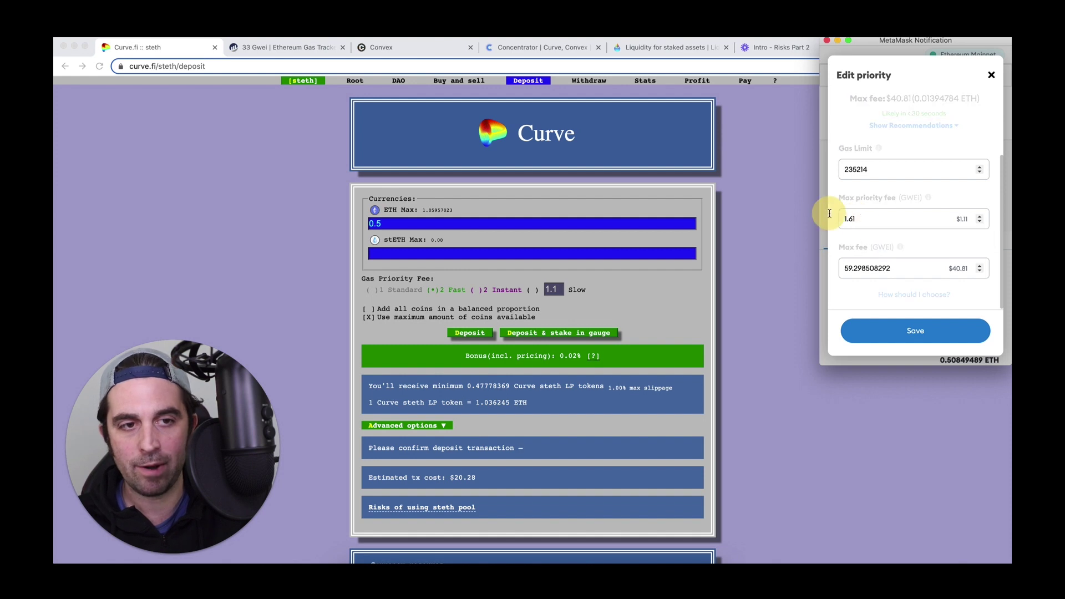
double_click(860, 218)
click(859, 219)
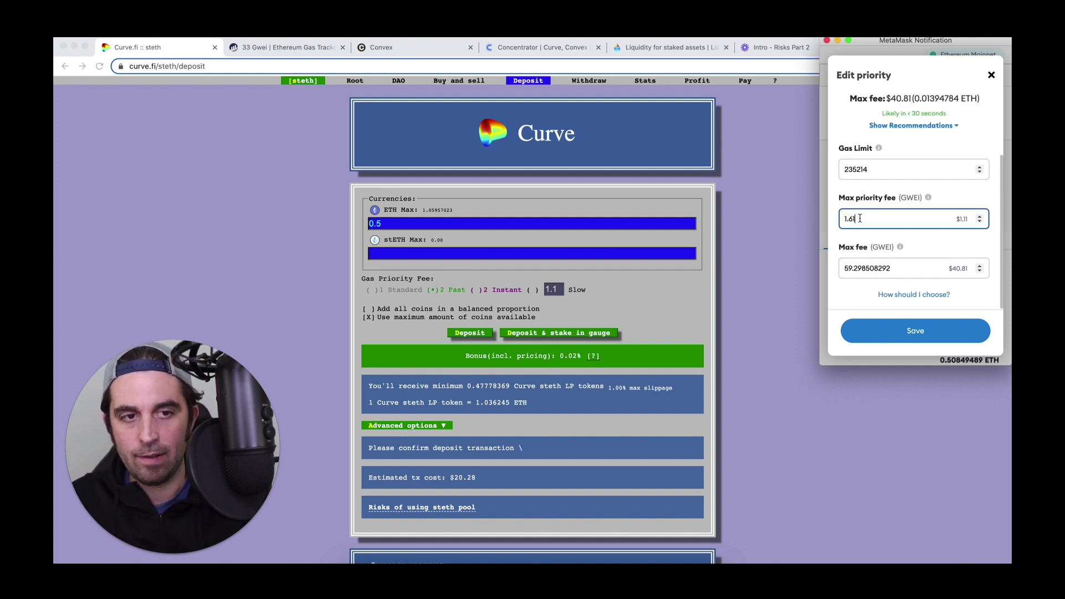
key(BackSpace)
key(BackSpace)
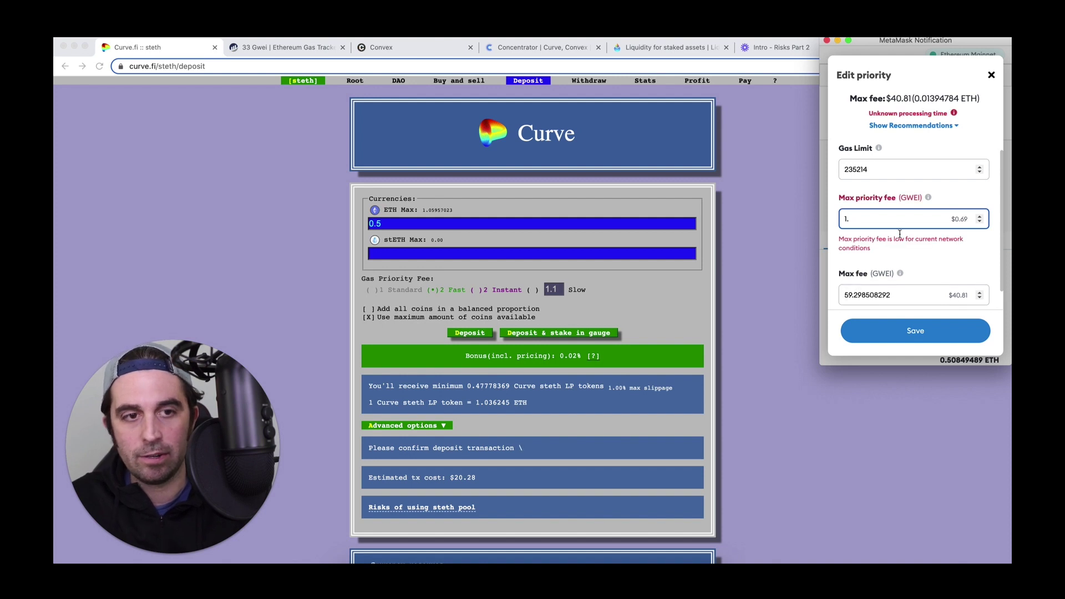
text(3)
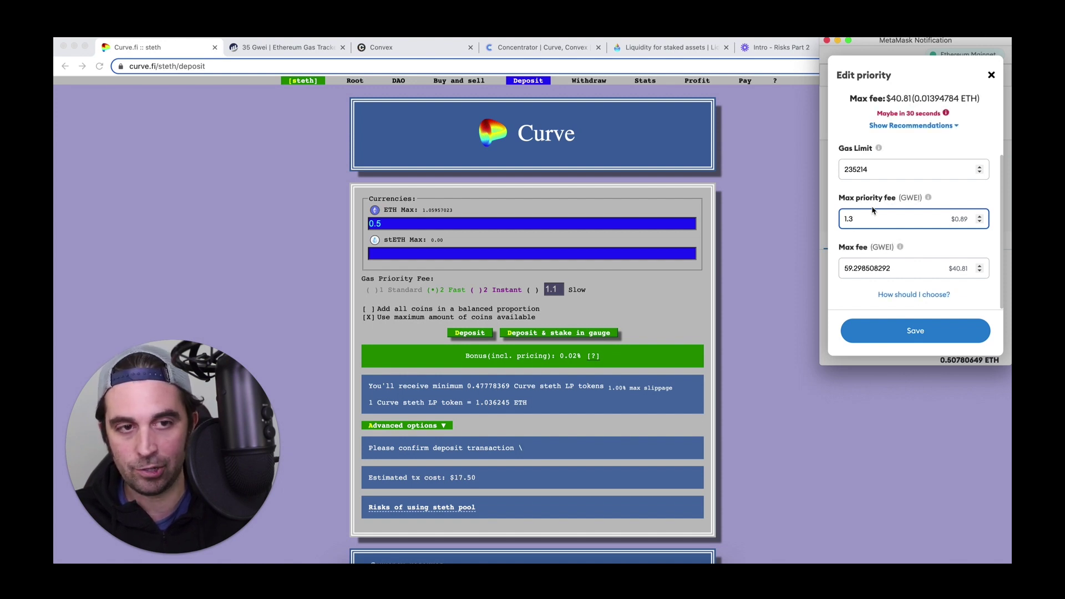
click(280, 48)
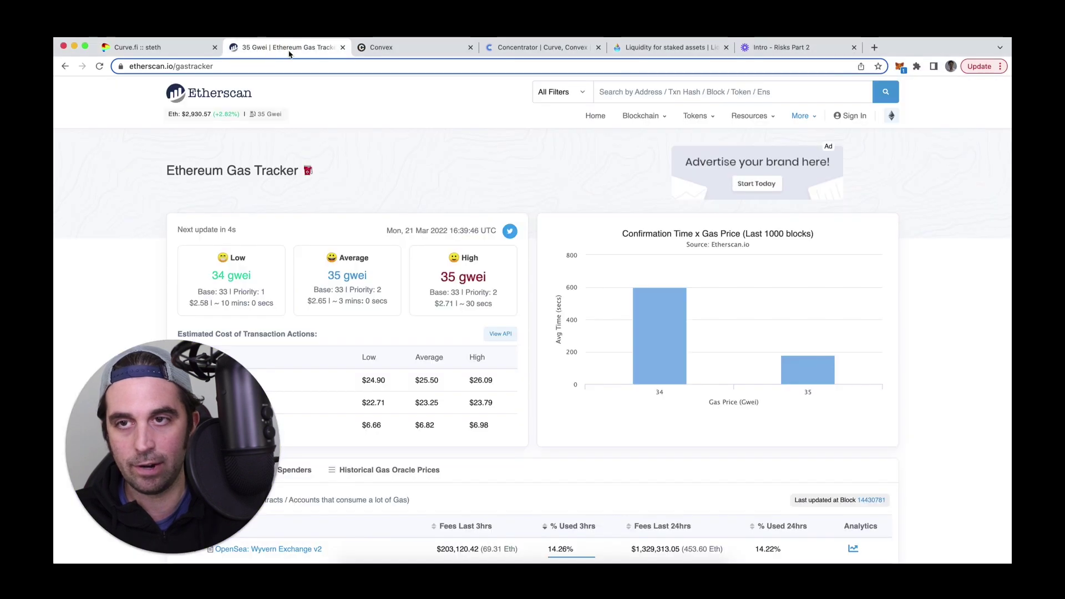
Step: Reload the gas tracker for current prices and show the historical gas oracle prices
click(100, 66)
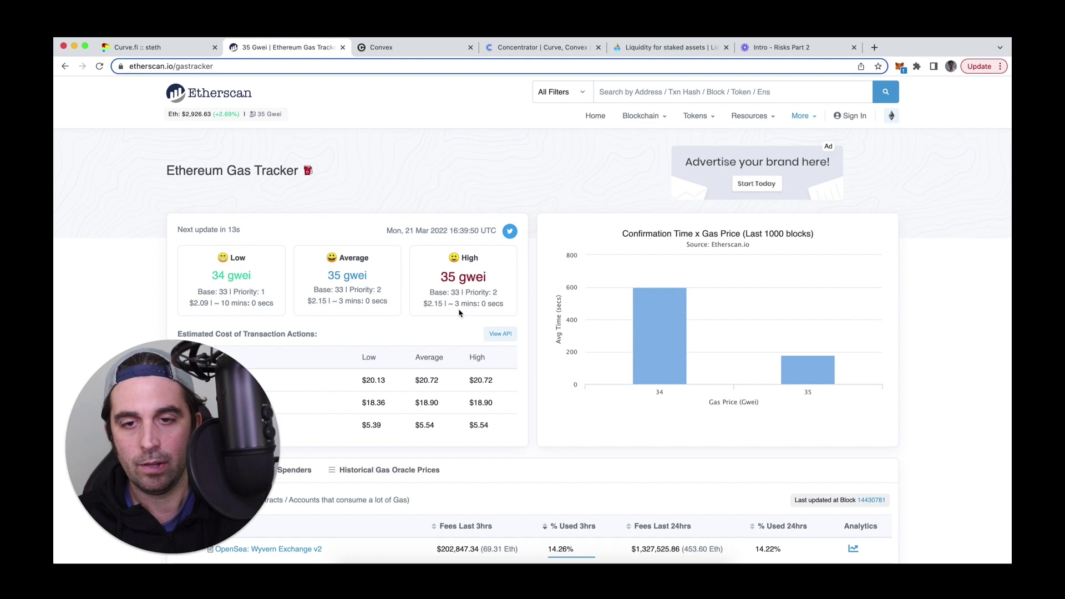
scroll(432, 377, down, 3)
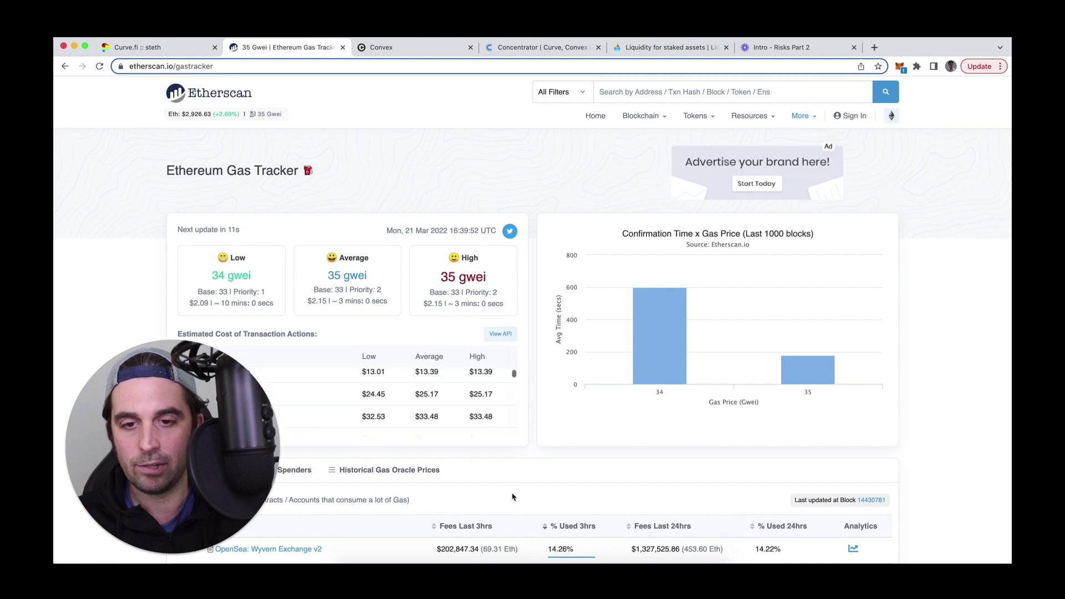
scroll(513, 497, down, 5)
scroll(510, 495, down, 3)
click(361, 237)
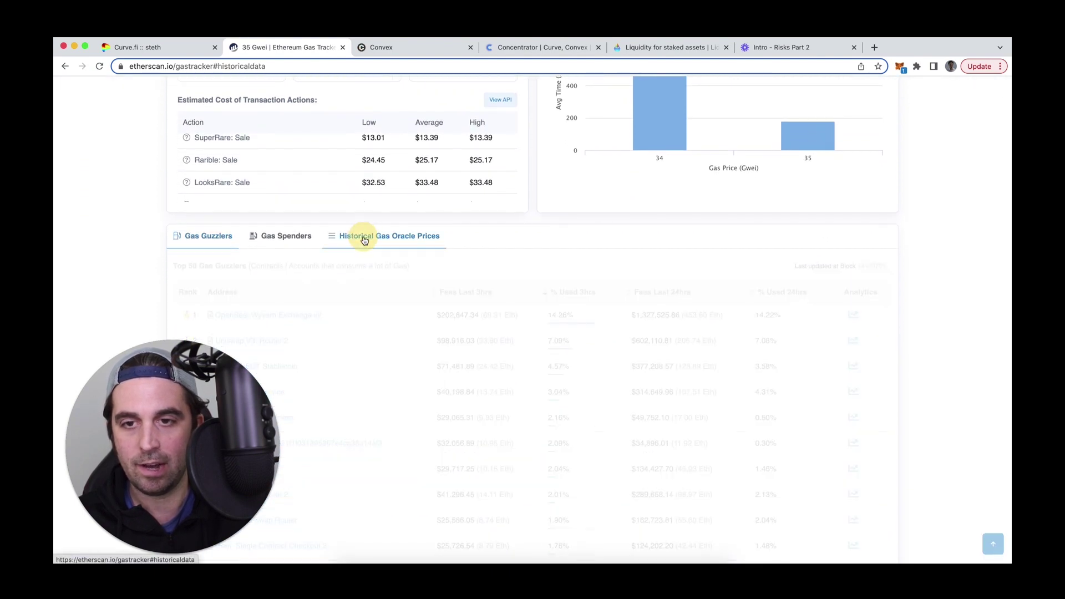
Step: Set the historical gas price table to list 50 records
scroll(432, 304, down, 15)
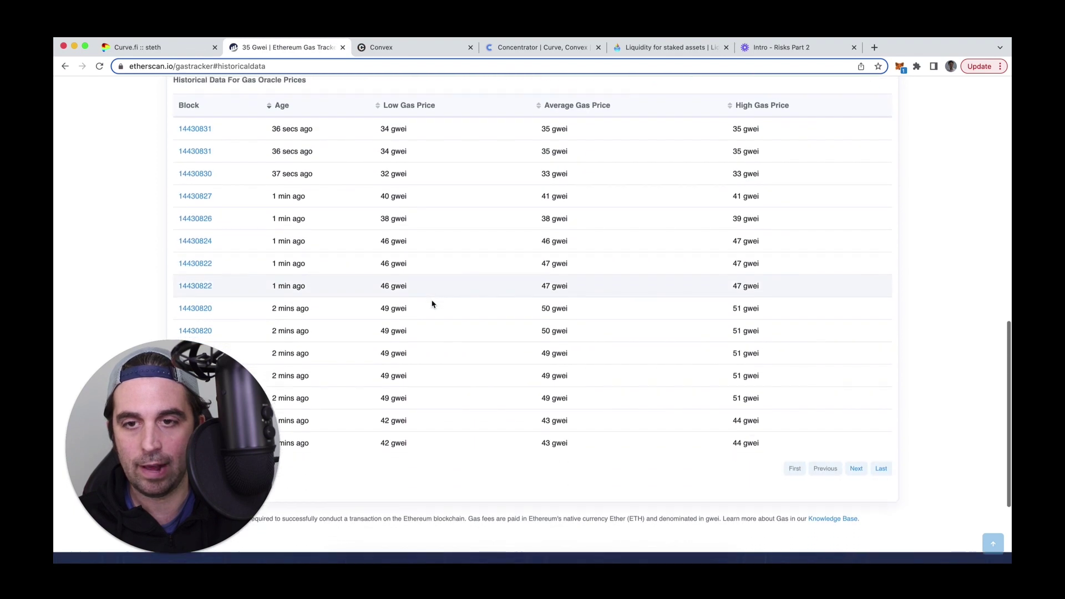
scroll(432, 304, down, 5)
click(210, 327)
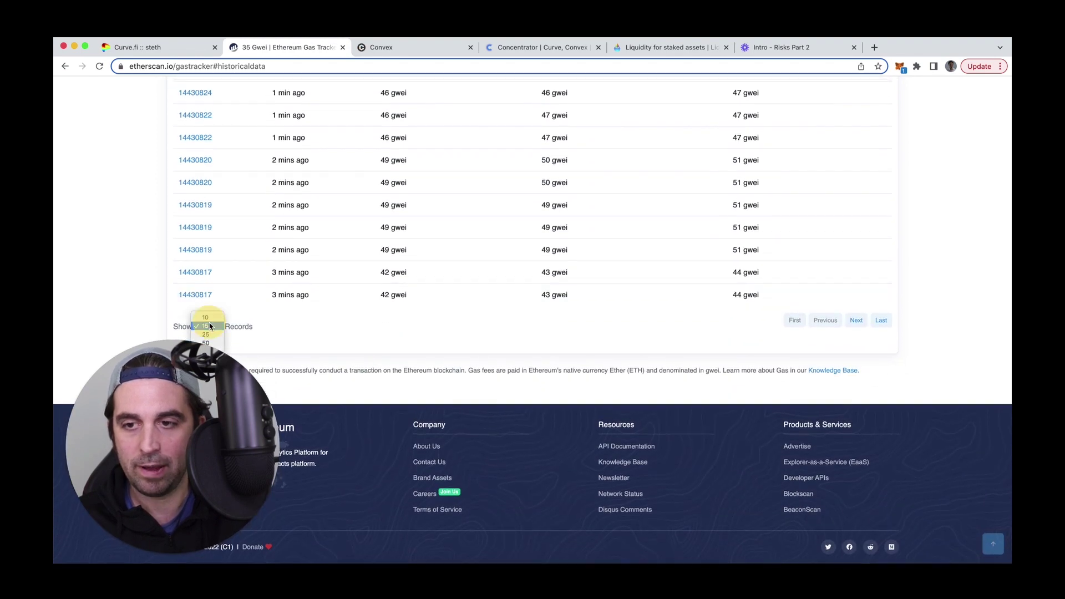
click(216, 353)
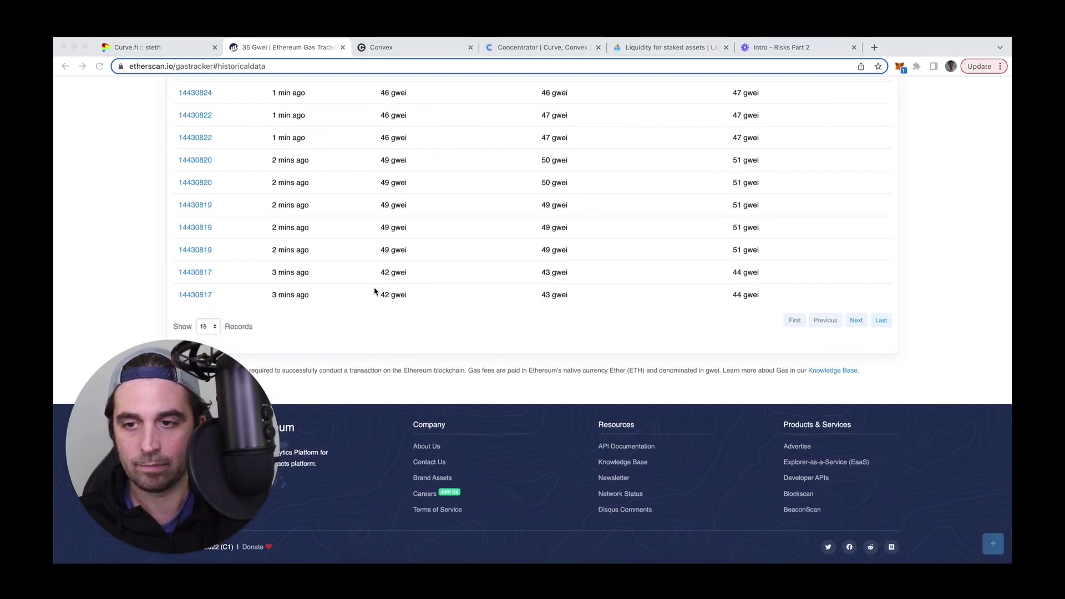
scroll(503, 285, up, 3)
scroll(505, 277, down, 5)
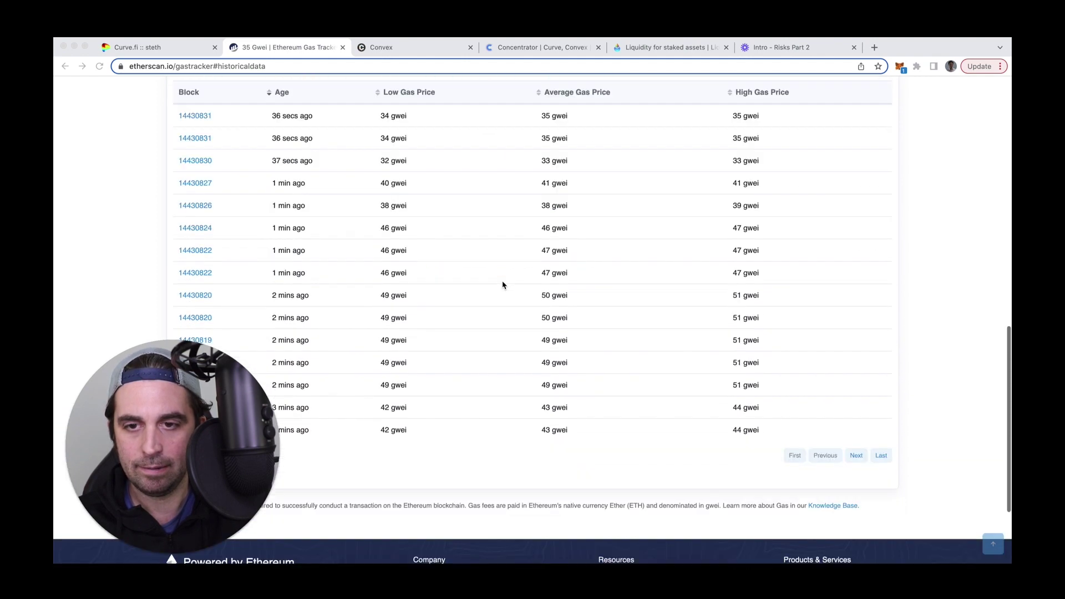
click(217, 329)
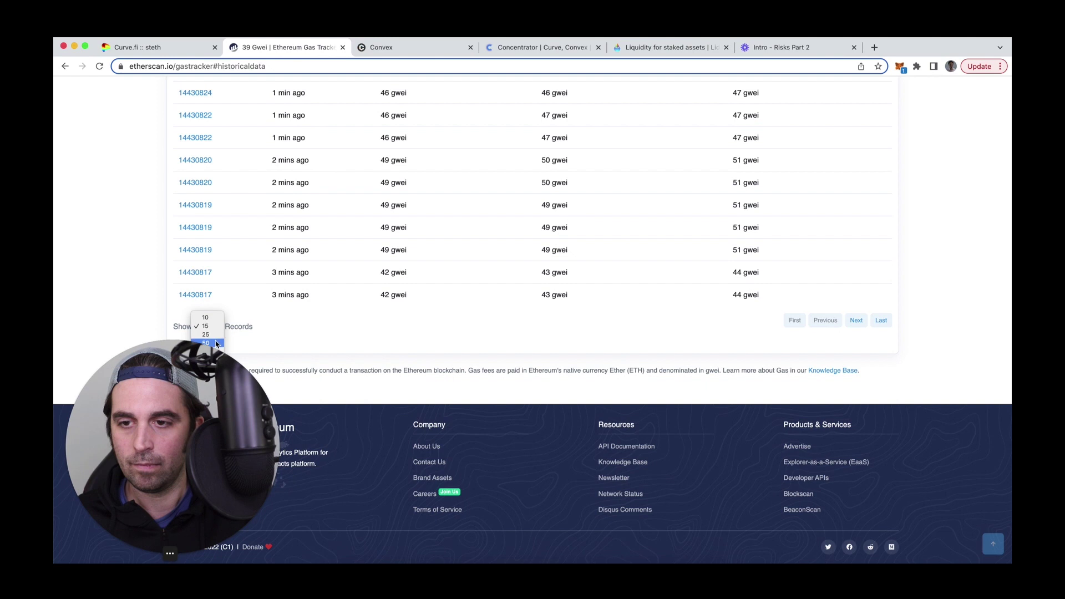
click(216, 343)
drag(201, 367, 184, 384)
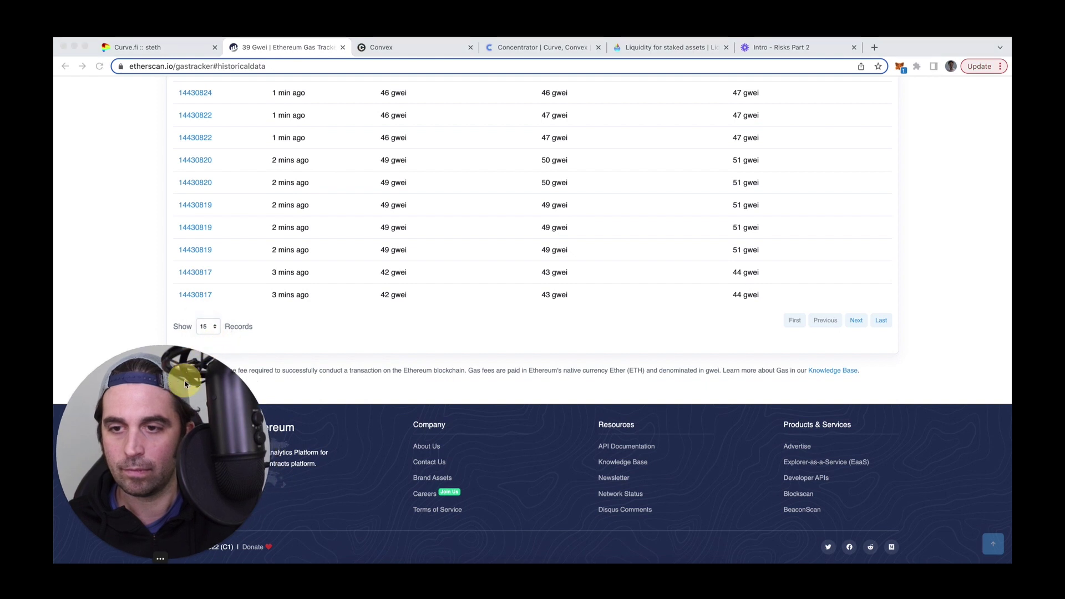
click(216, 329)
click(215, 328)
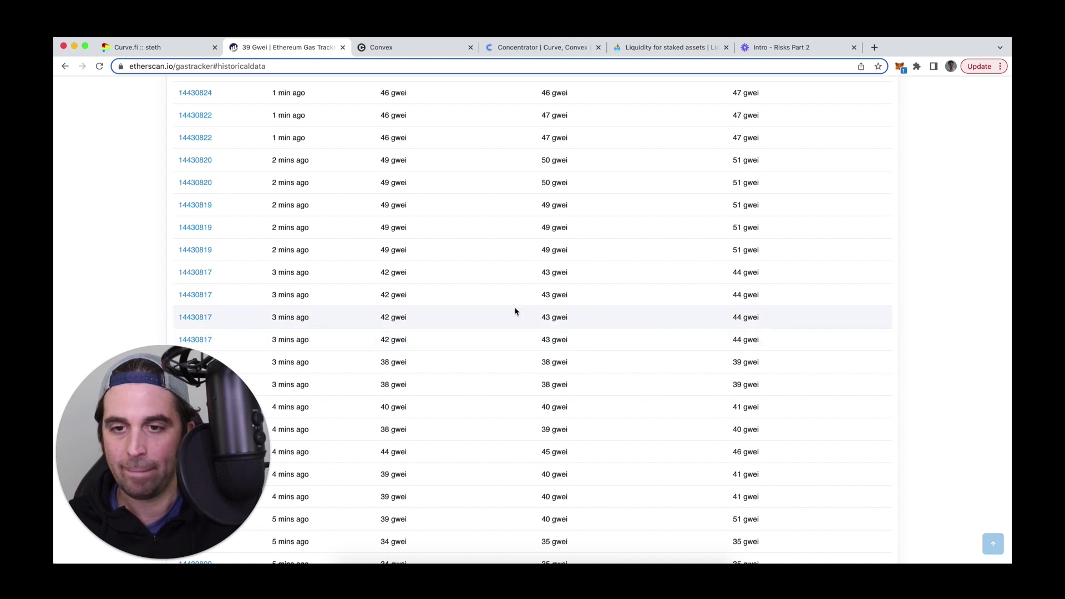
Step: Scroll through the 50 listed blocks of historical gas prices
scroll(516, 309, down, 5)
scroll(515, 312, down, 5)
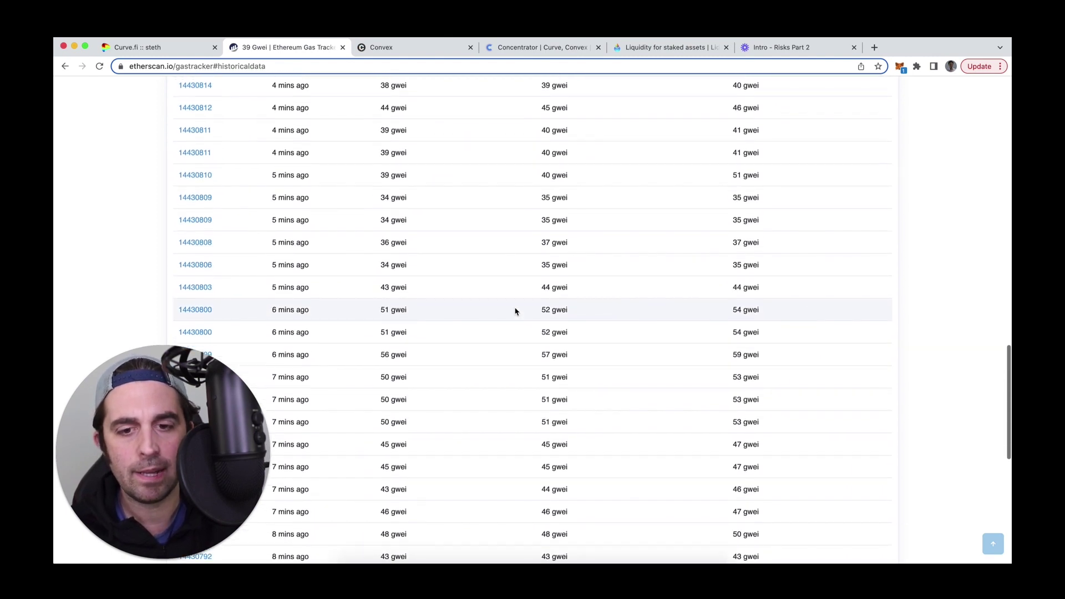
scroll(514, 312, down, 4)
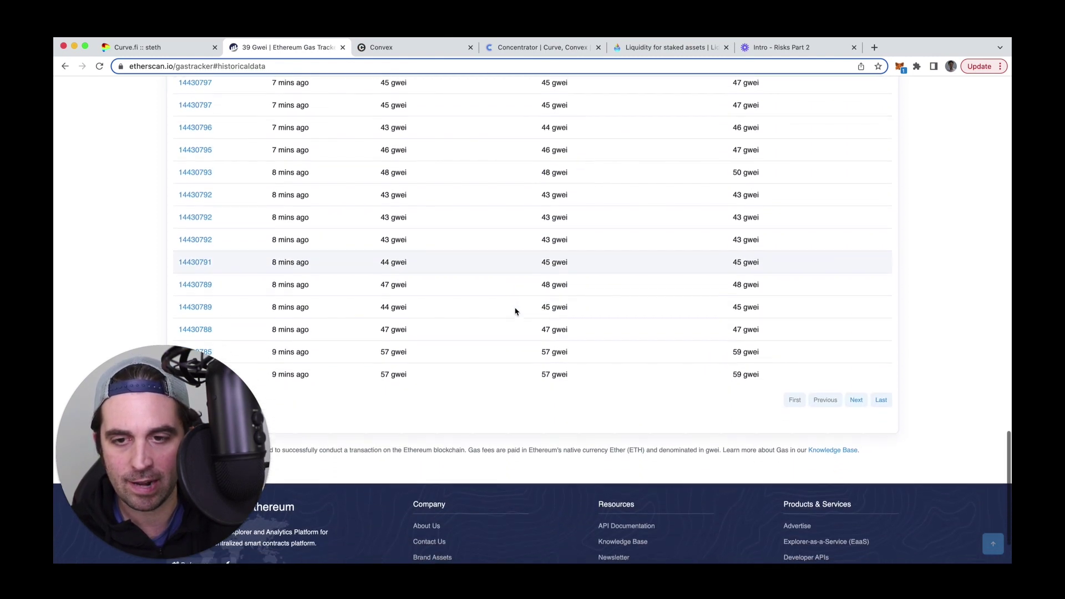
scroll(515, 312, up, 15)
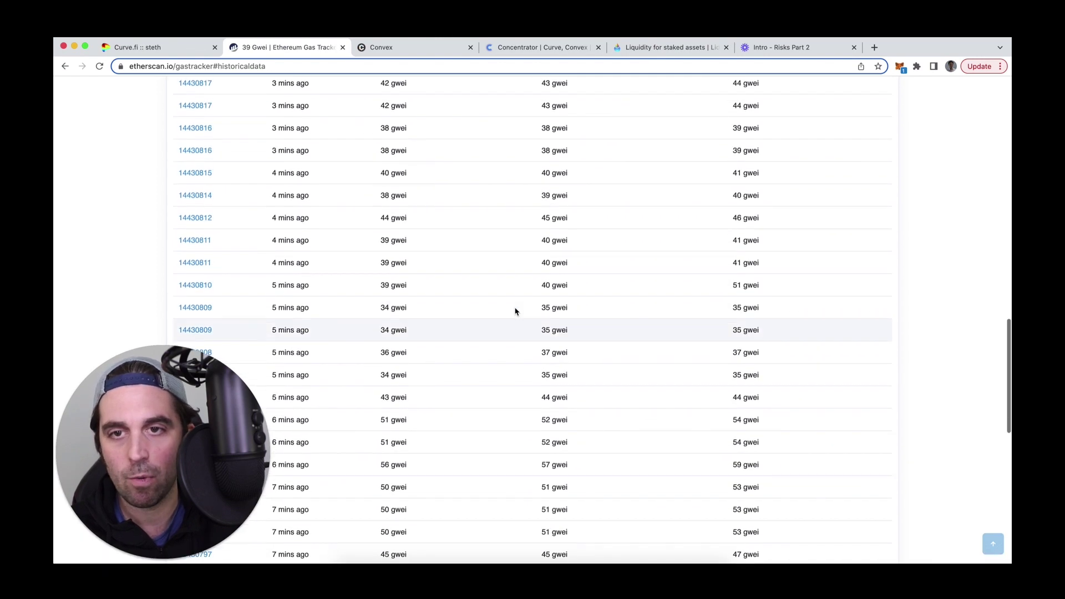
scroll(515, 312, up, 5)
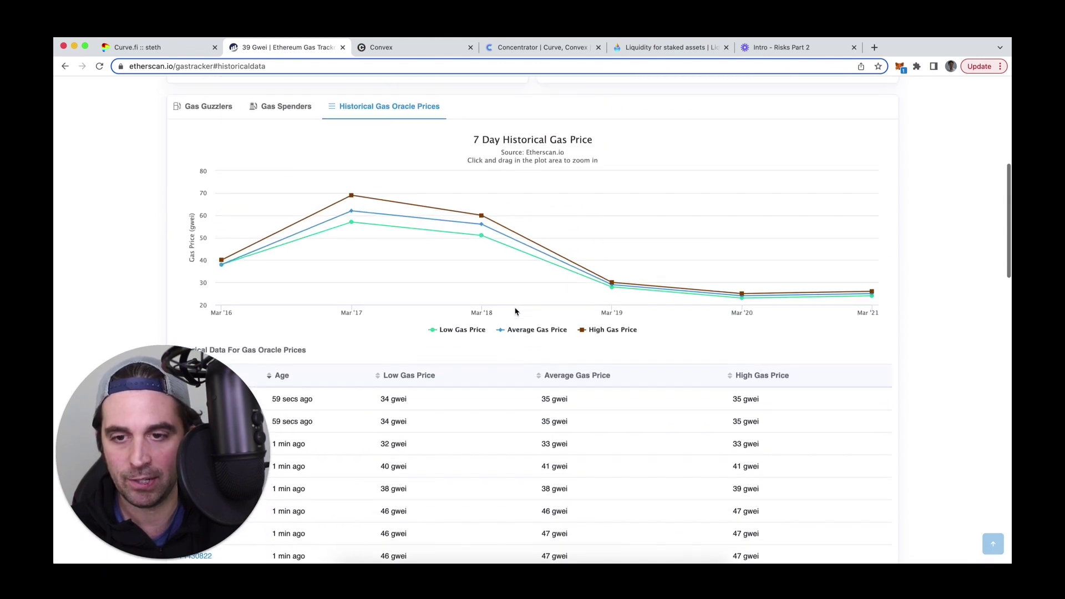
scroll(515, 312, up, 5)
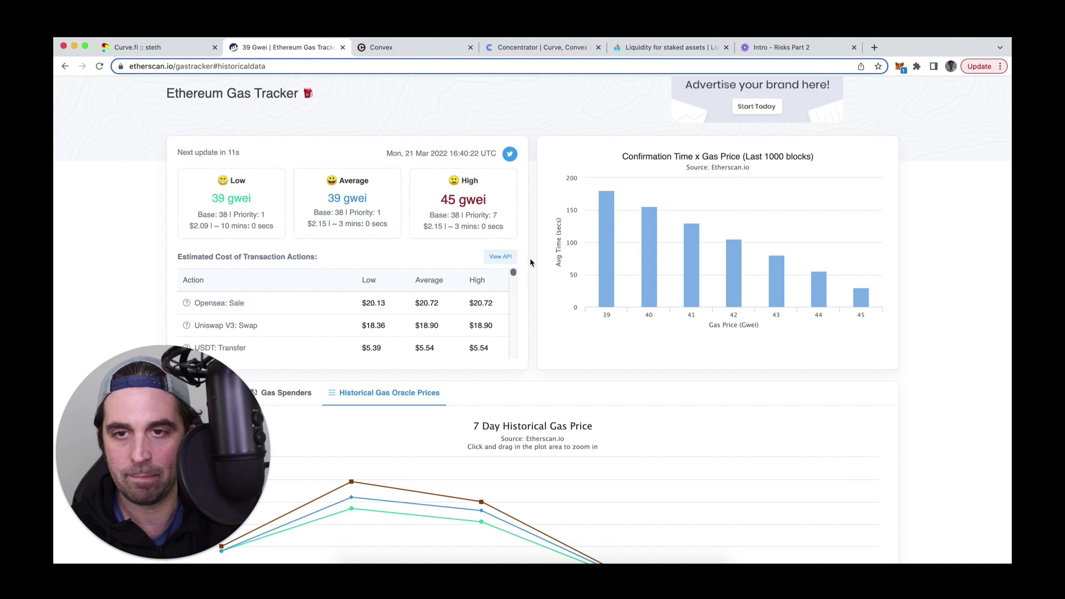
mouse_move(452, 229)
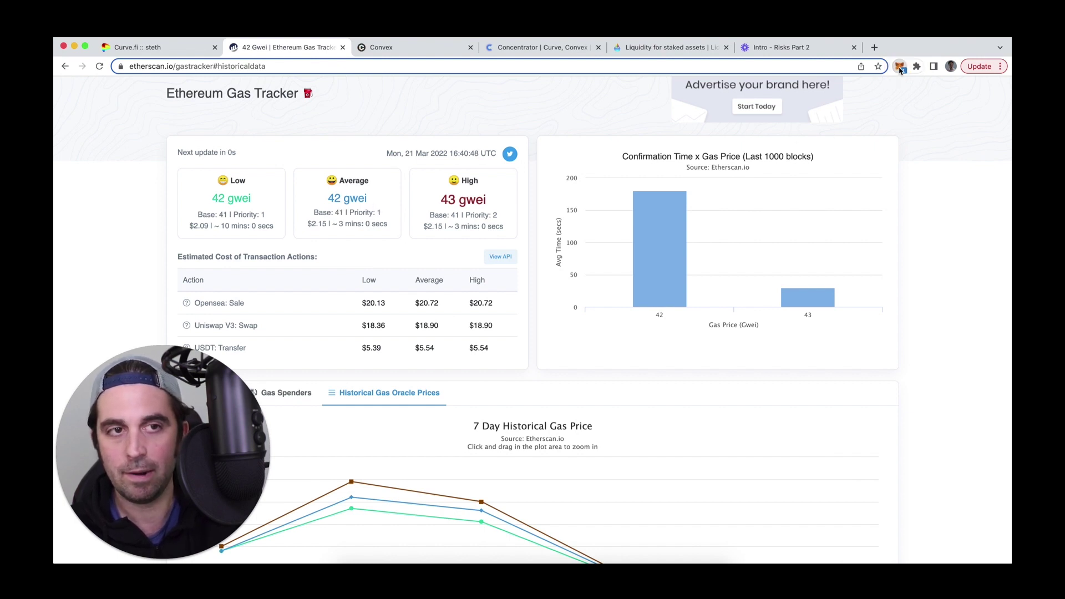
Step: In MetaMask's advanced gas settings, set the deposit transaction's max fee to 48 gwei
click(900, 67)
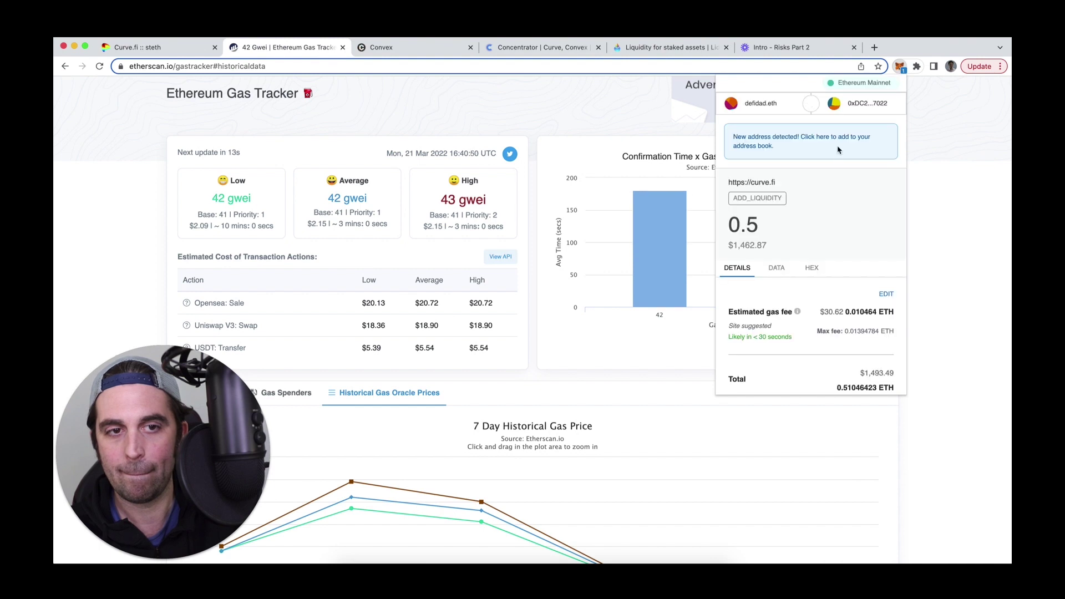
click(886, 295)
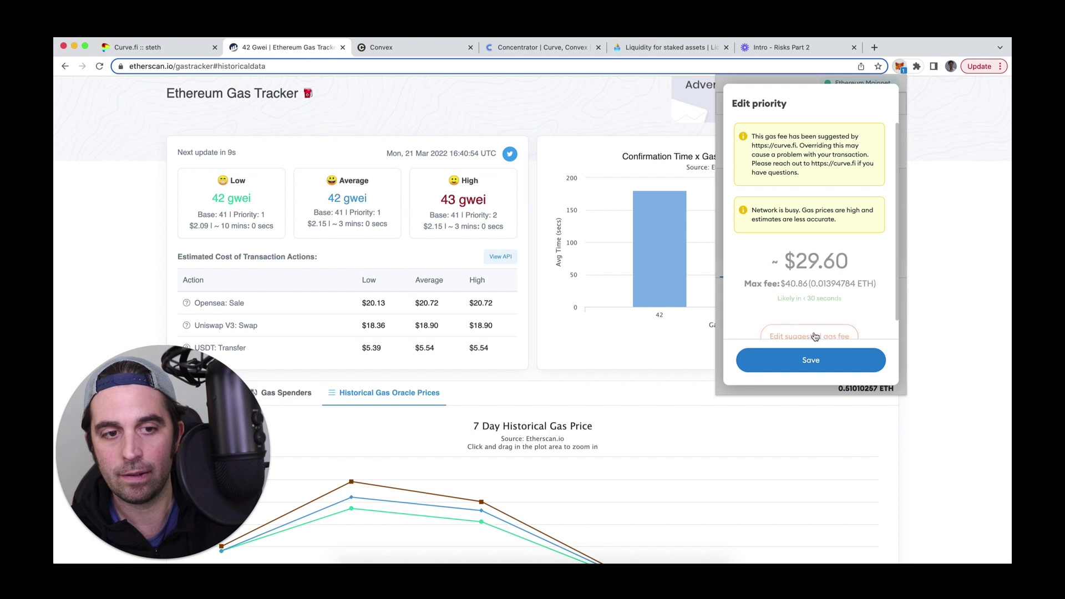
click(814, 336)
scroll(798, 304, down, 3)
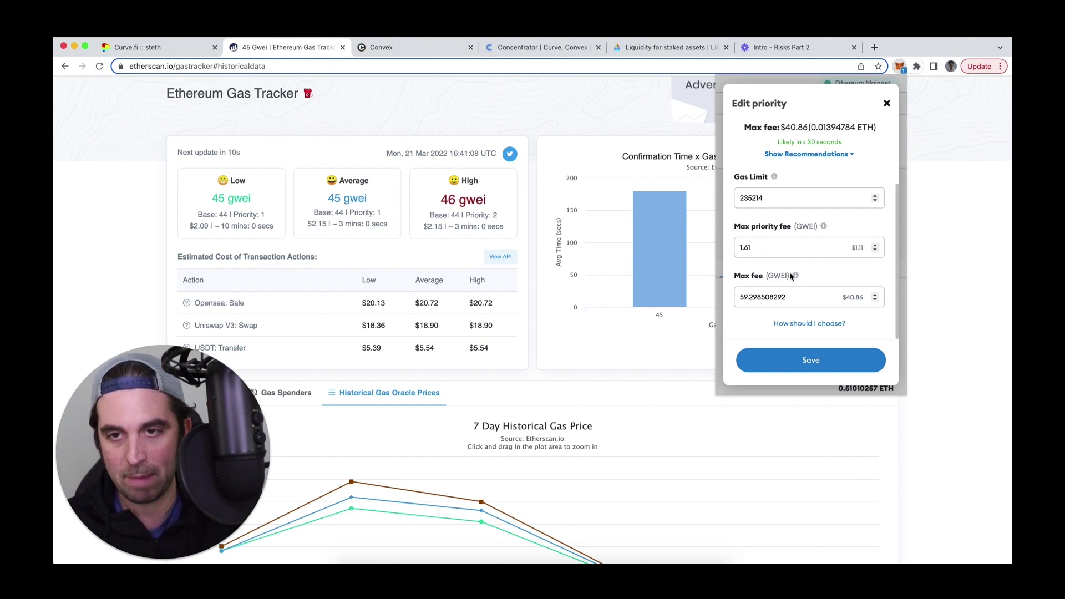
double_click(758, 299)
text(40)
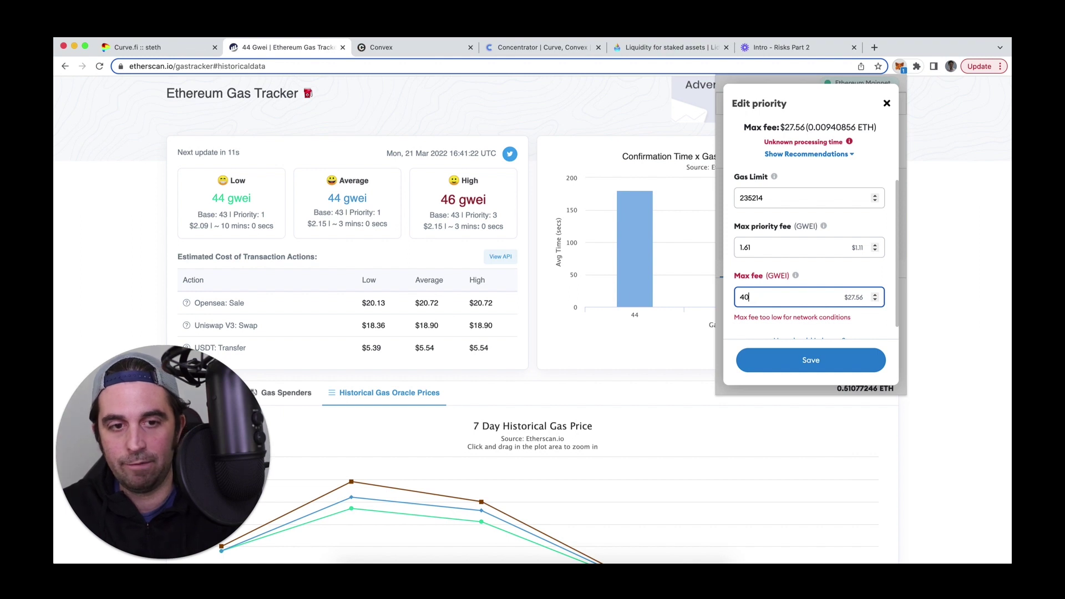
key(BackSpace)
text(8)
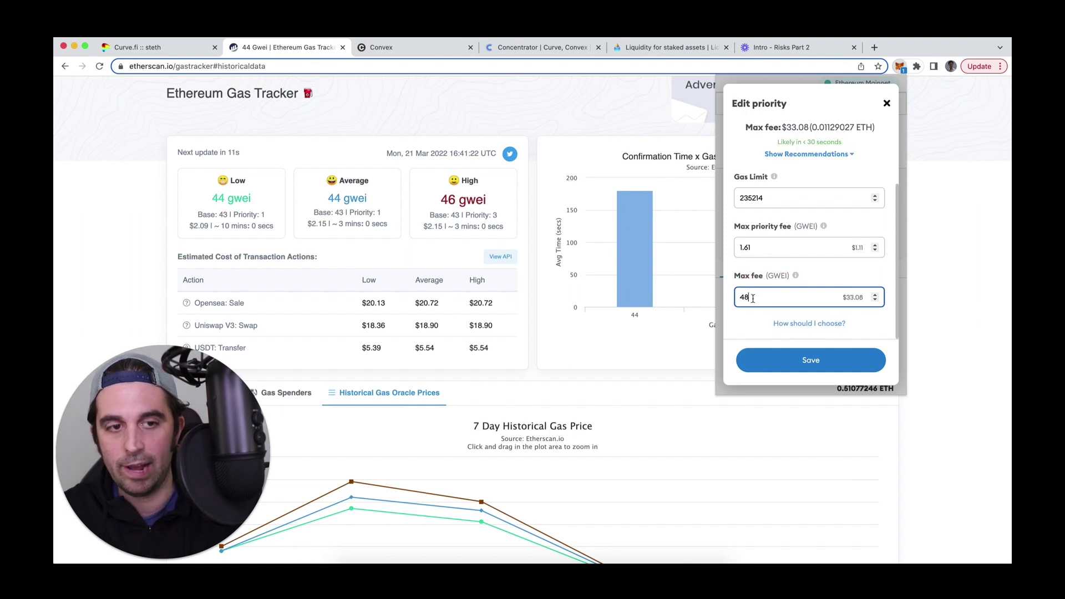
Step: Lower the max priority fee to 1.3 gwei, save, and confirm the 0.5 ETH deposit
click(758, 248)
key(BackSpace)
key(BackSpace)
text(3)
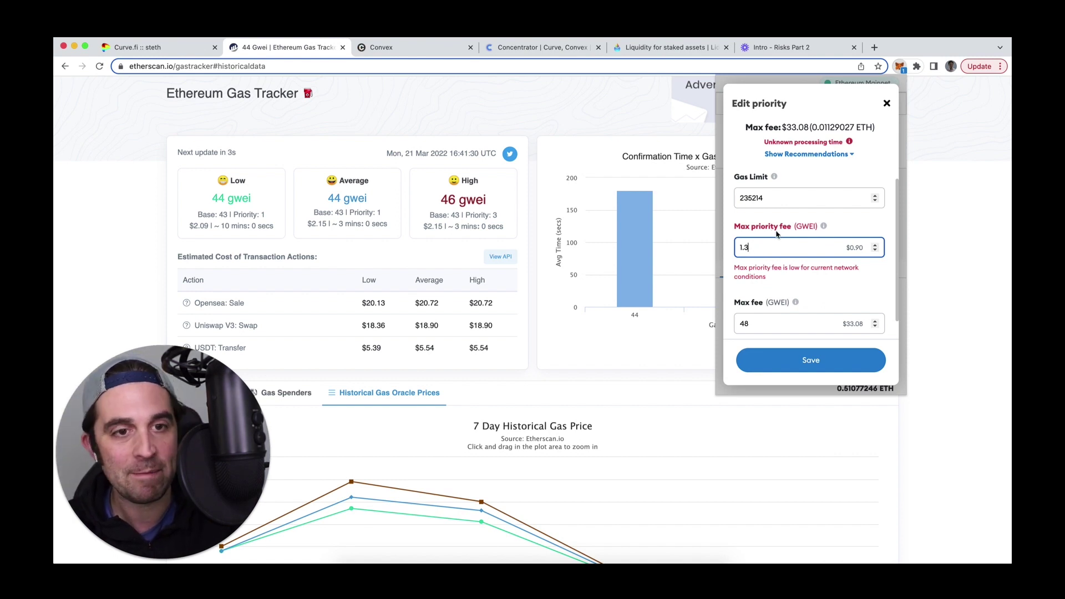
click(777, 364)
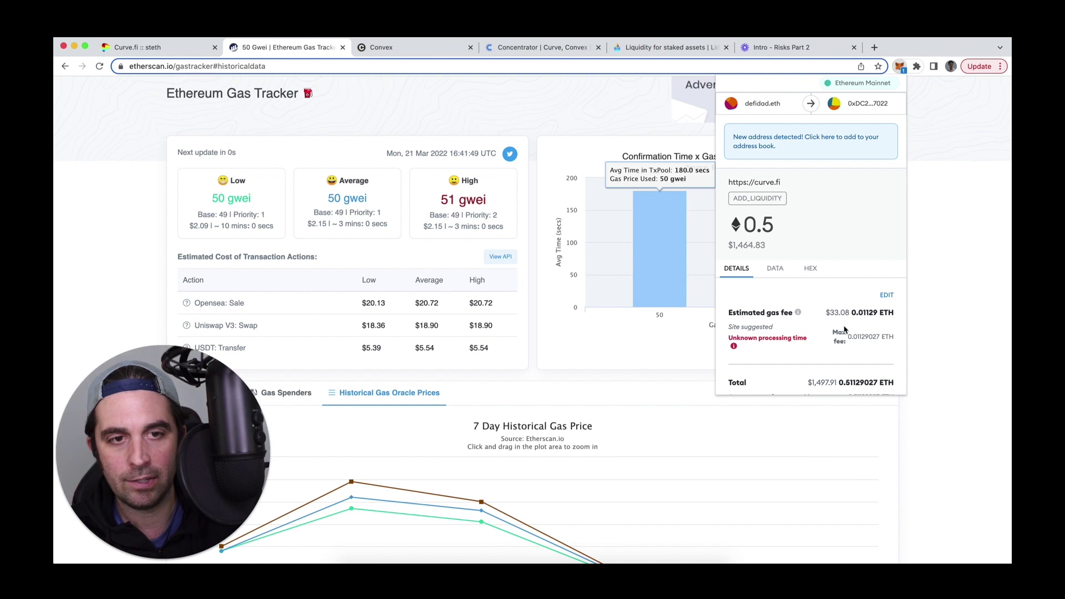
scroll(843, 329, down, 4)
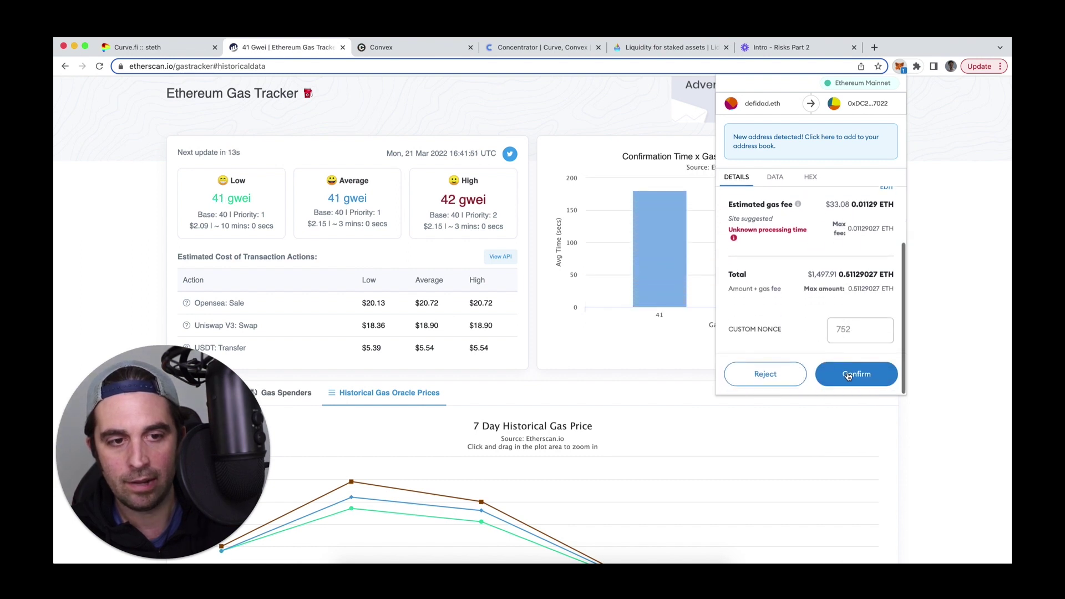
click(846, 377)
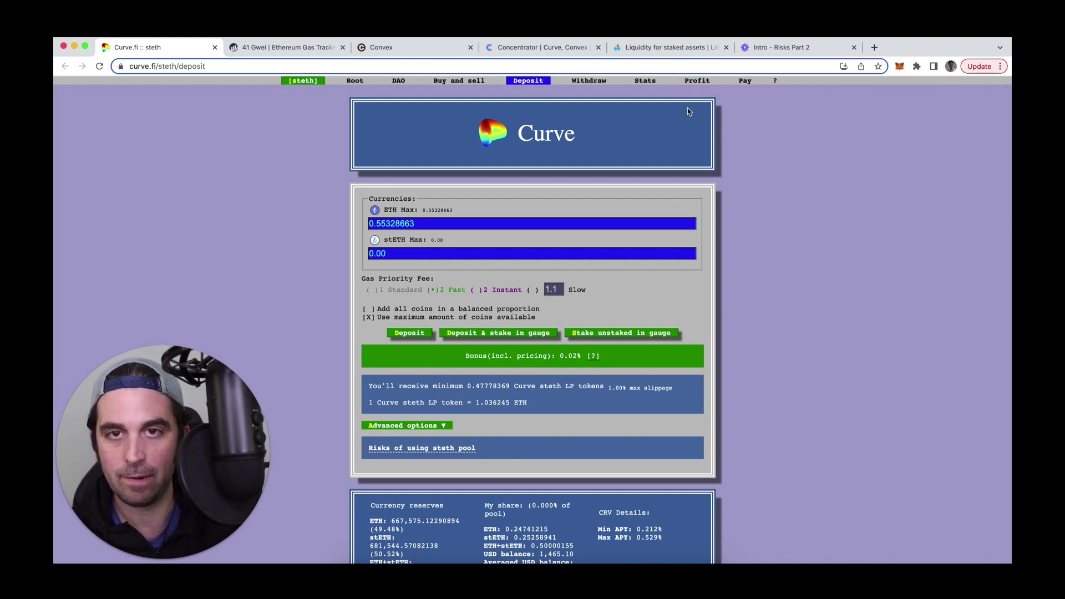
Step: Switch with super+3 to the Convex tab for staking steth pool LP tokens
key(super+3)
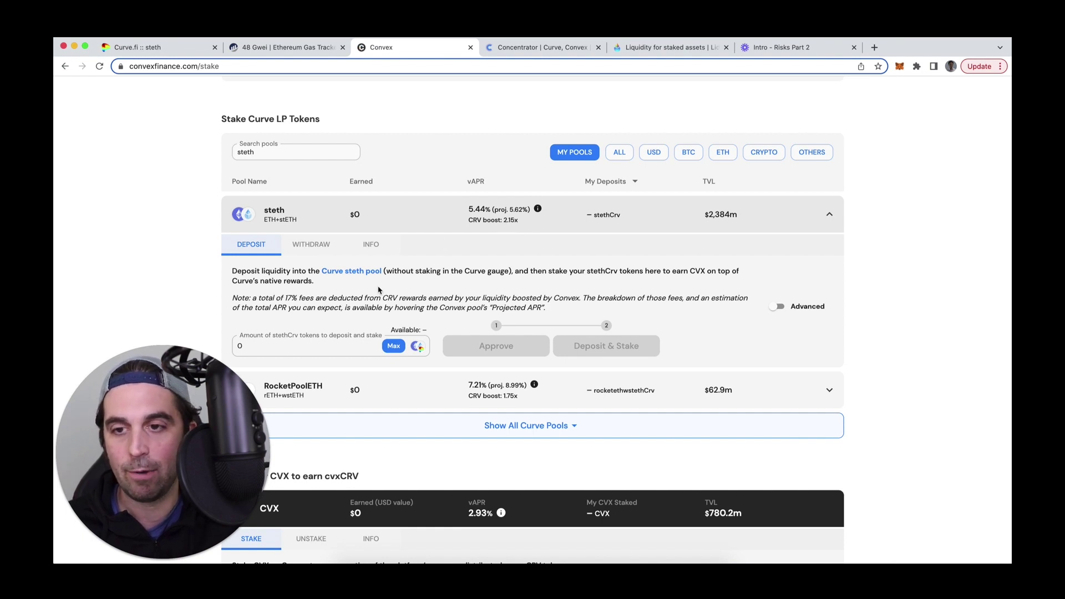
Step: Click into Convex's stethCrv amount box, then switch to the Concentrator steth vault page
click(268, 341)
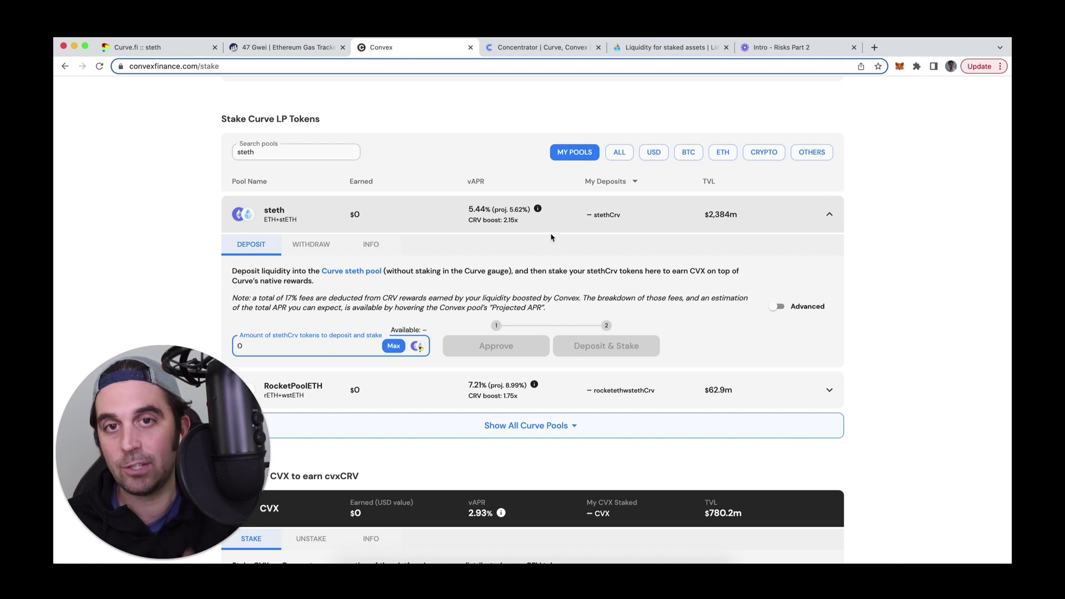
click(533, 47)
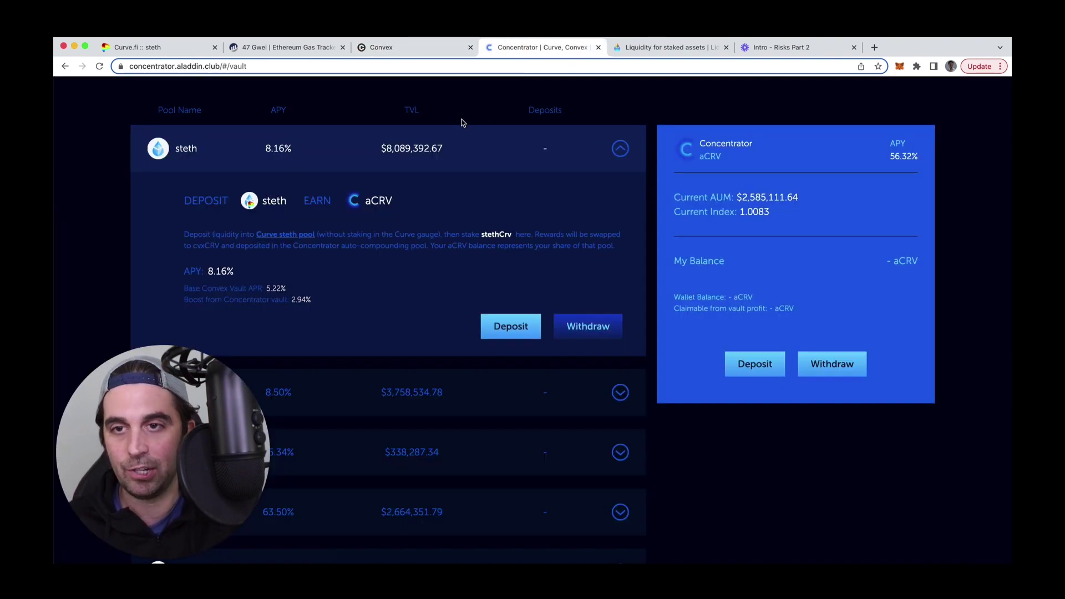
Step: Scroll the Concentrator vault page, then return to the Convex steth staking tab
scroll(385, 269, up, 1)
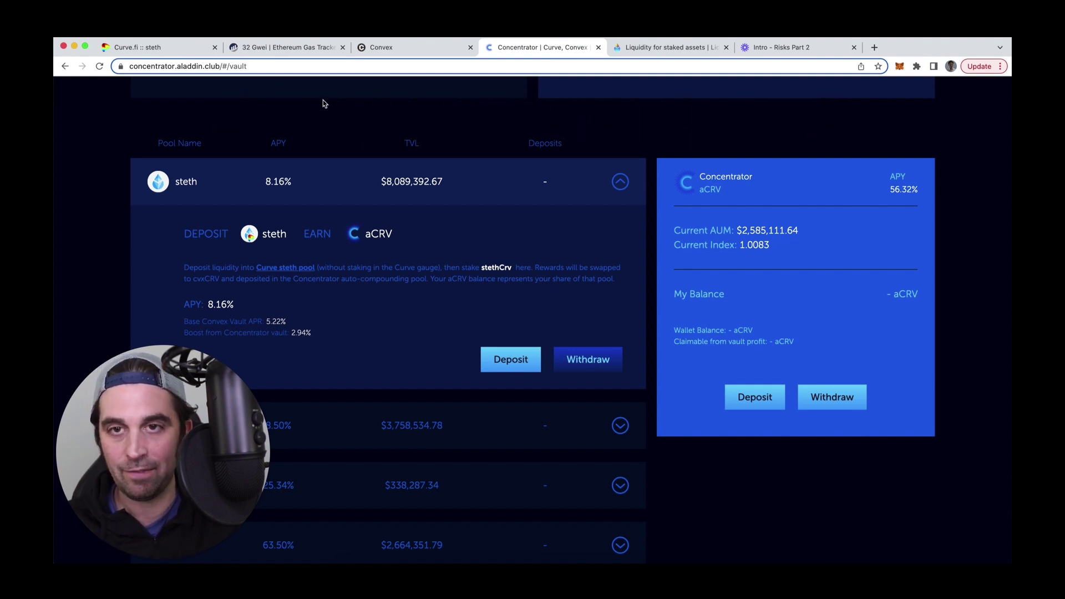
click(392, 47)
scroll(380, 161, up, 3)
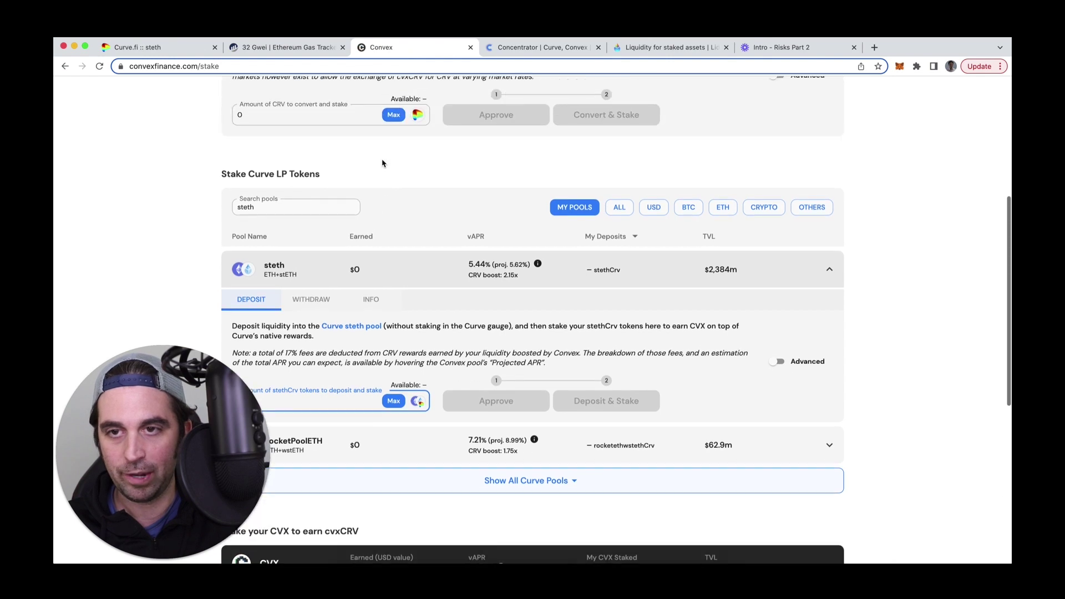
scroll(381, 160, up, 2)
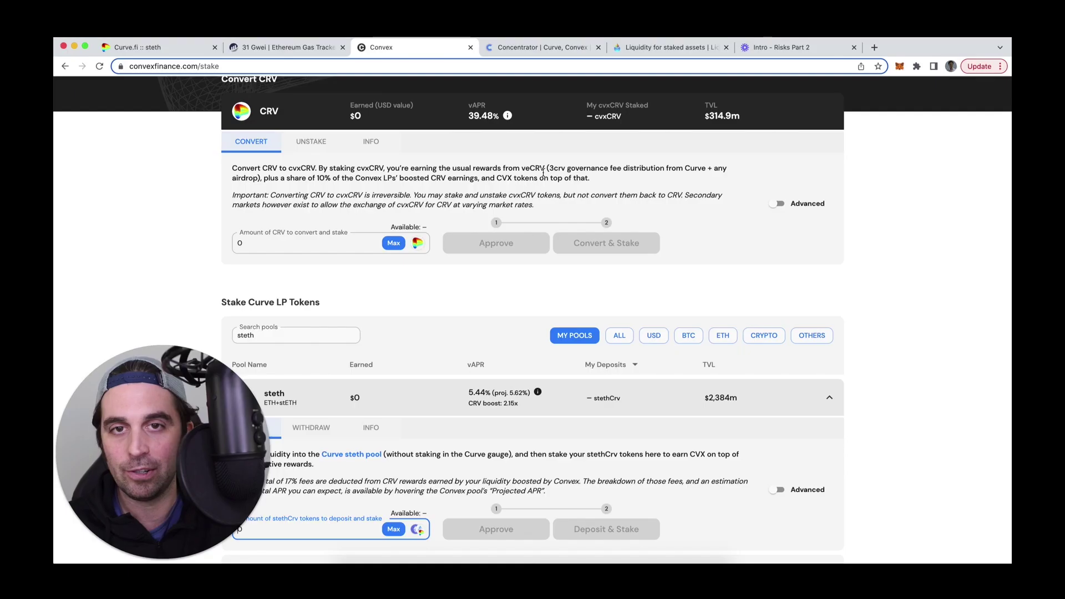
click(522, 49)
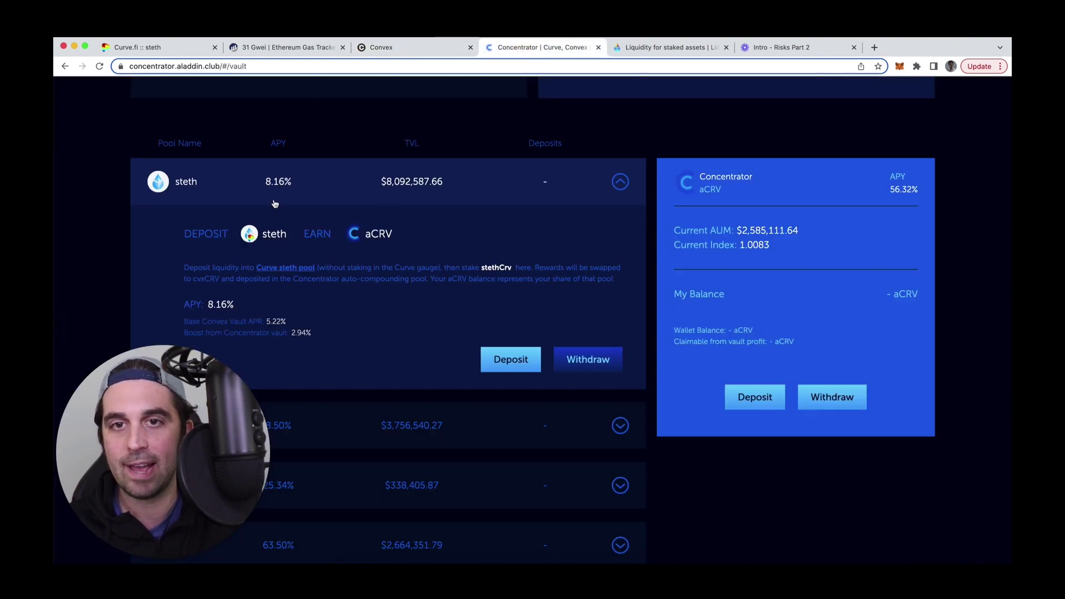
click(399, 47)
scroll(443, 197, down, 4)
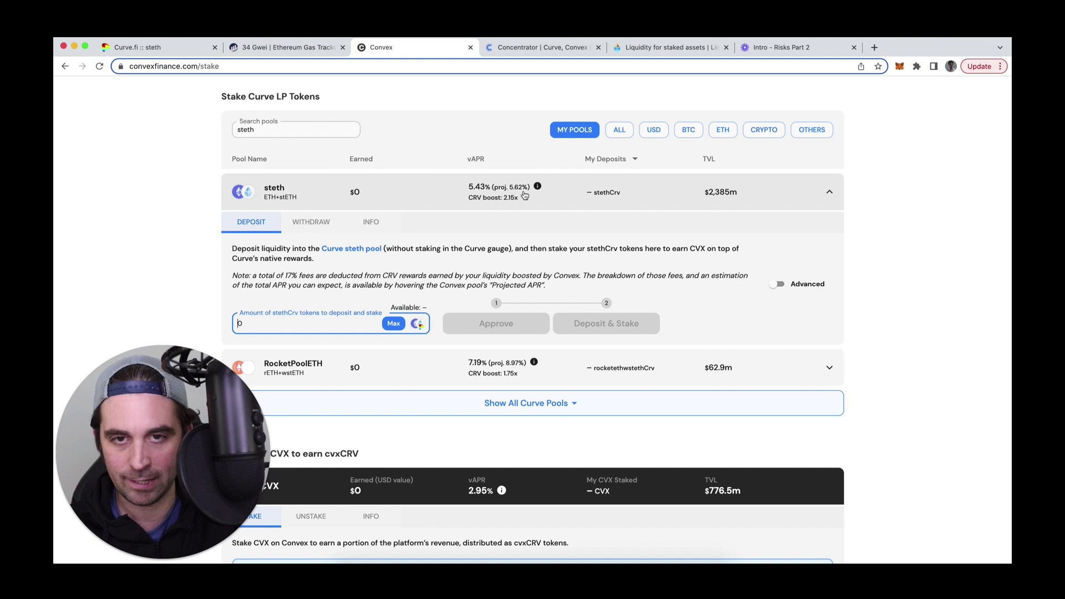
Step: Switch to Concentrator and open the steth vault's Deposit dialog showing 0.4825 stethCrv
click(526, 49)
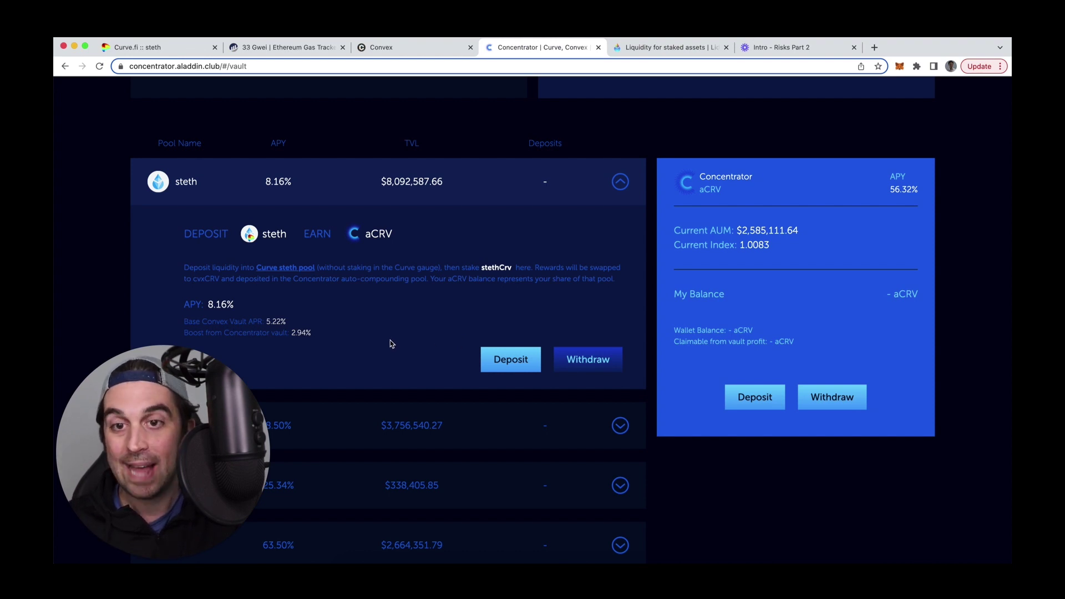
click(507, 359)
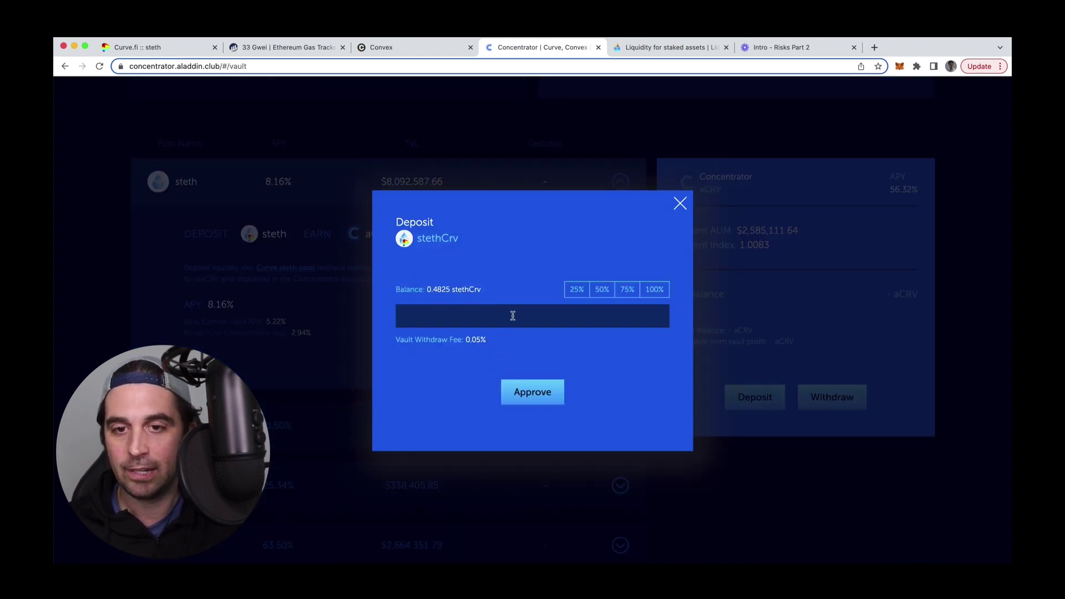
Step: Fill the full 0.4825 stethCrv balance with 100%, then close the deposit dialog
click(654, 290)
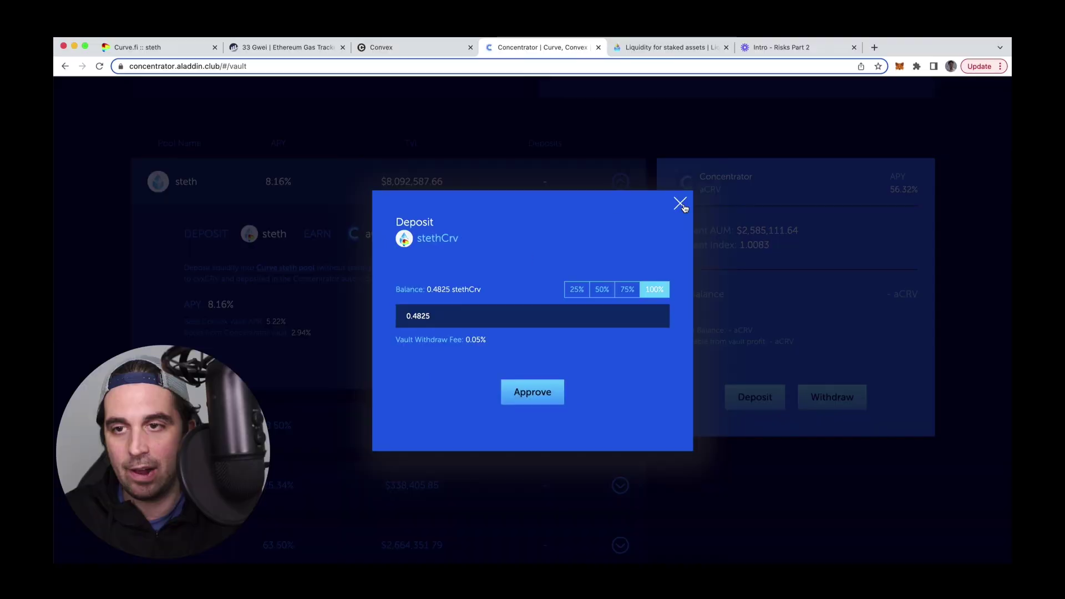
click(782, 93)
Step: Expand the frax vault and open, then close, its deposit form
scroll(295, 368, down, 1)
scroll(295, 368, down, 8)
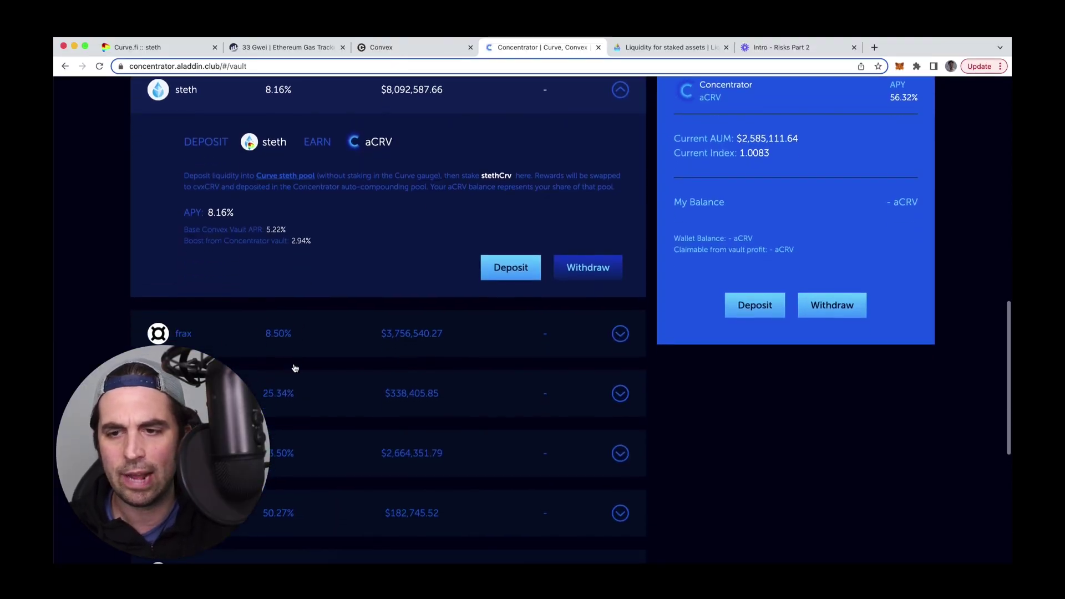
scroll(296, 369, up, 5)
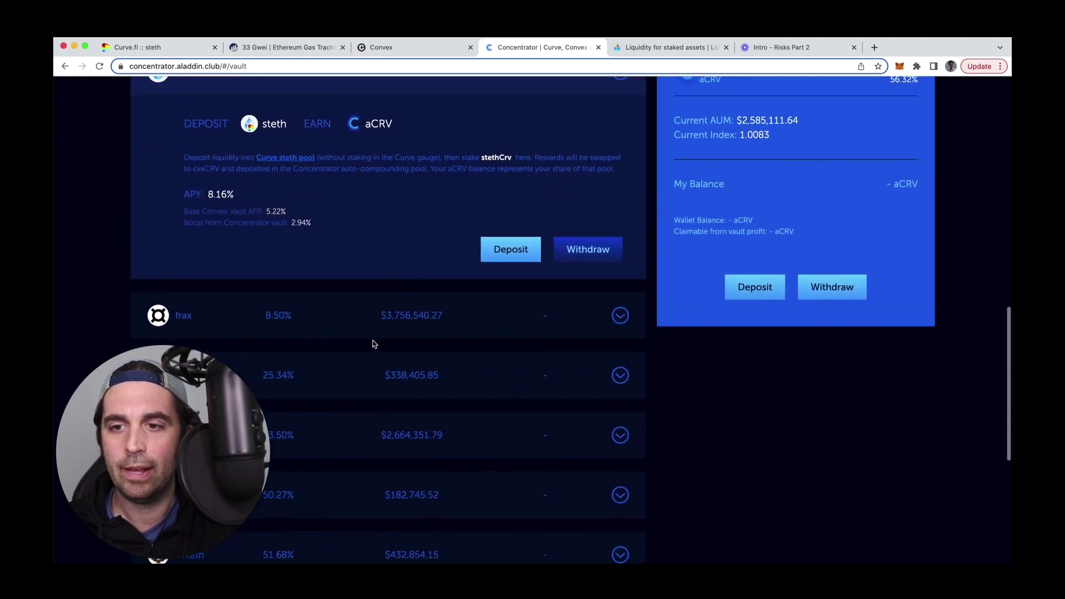
scroll(374, 344, down, 1)
click(617, 256)
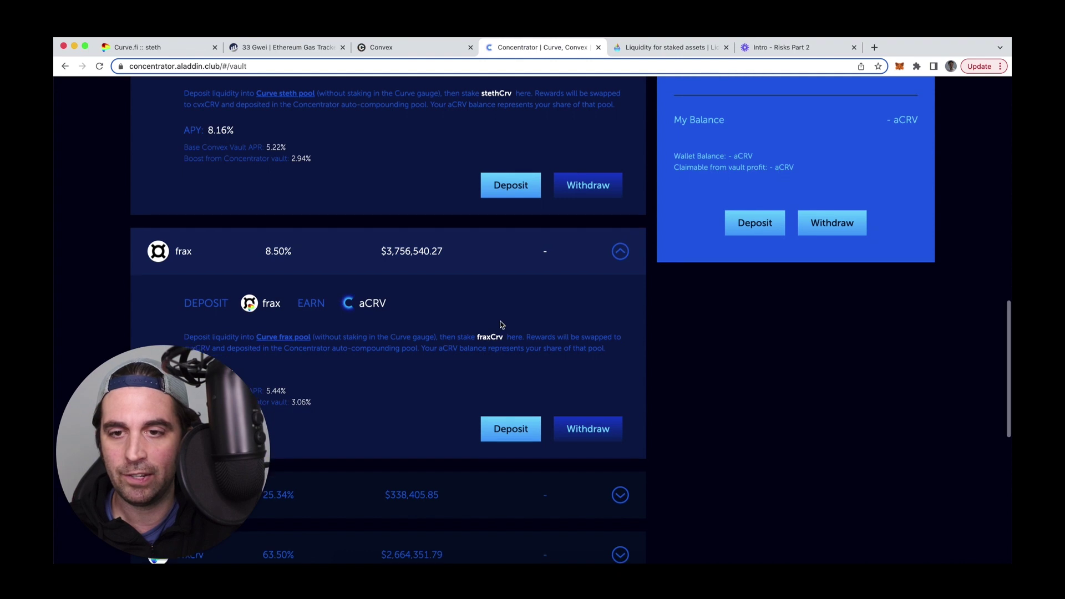
scroll(499, 326, down, 1)
click(506, 372)
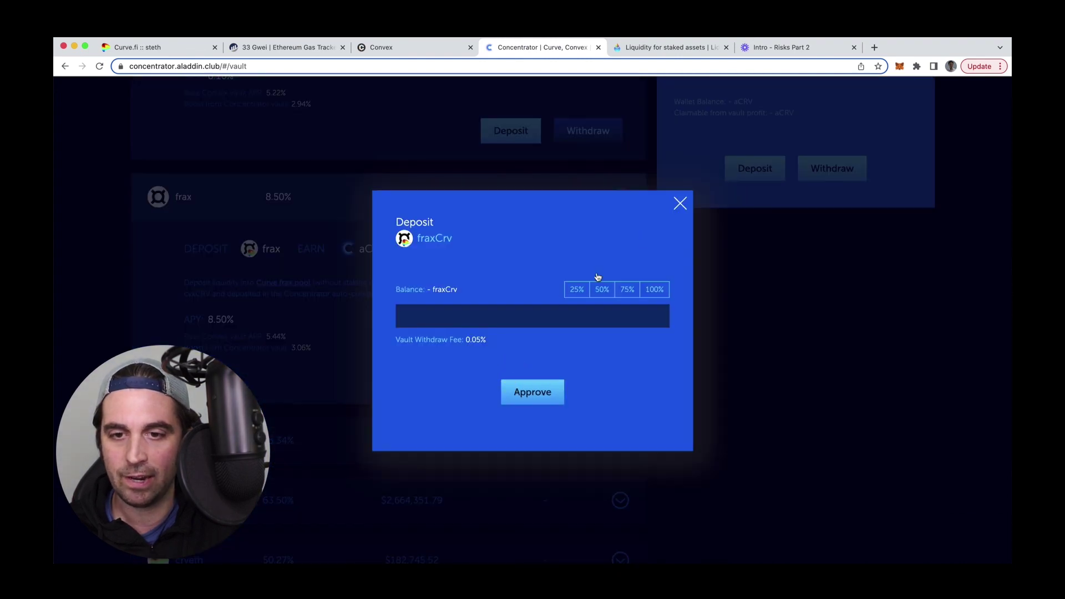
click(680, 205)
Step: Expand the crveth vault and open, then close, its deposit form
scroll(399, 377, down, 1)
scroll(398, 383, down, 5)
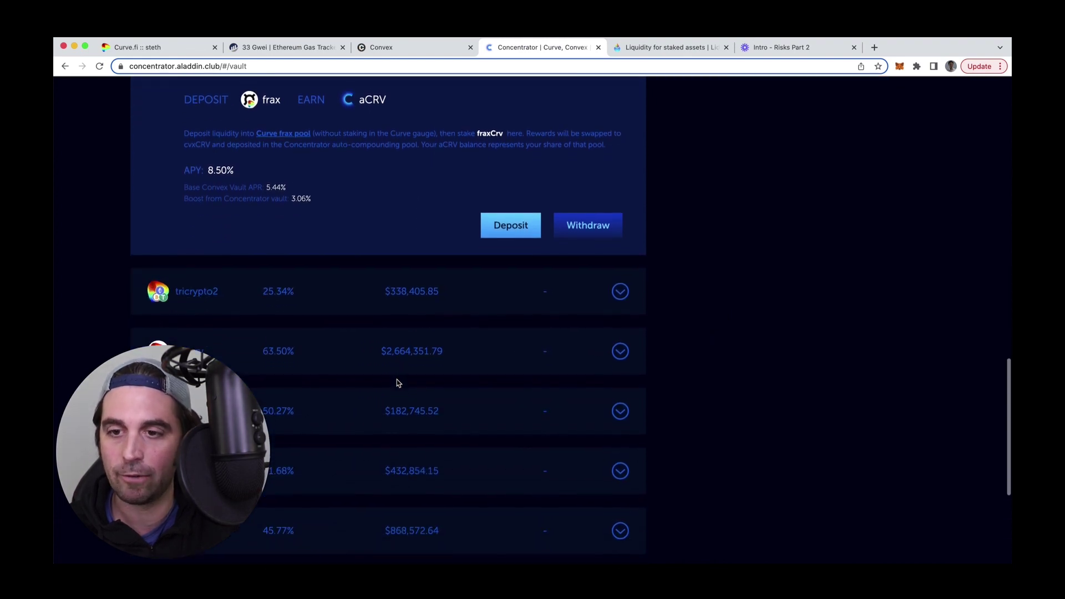
click(630, 214)
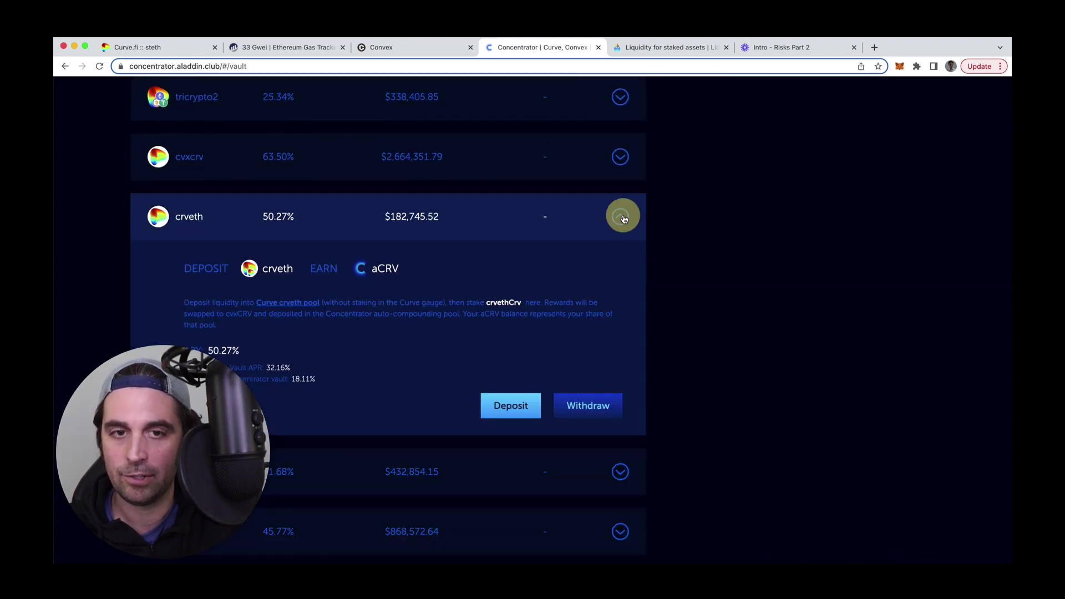
click(505, 404)
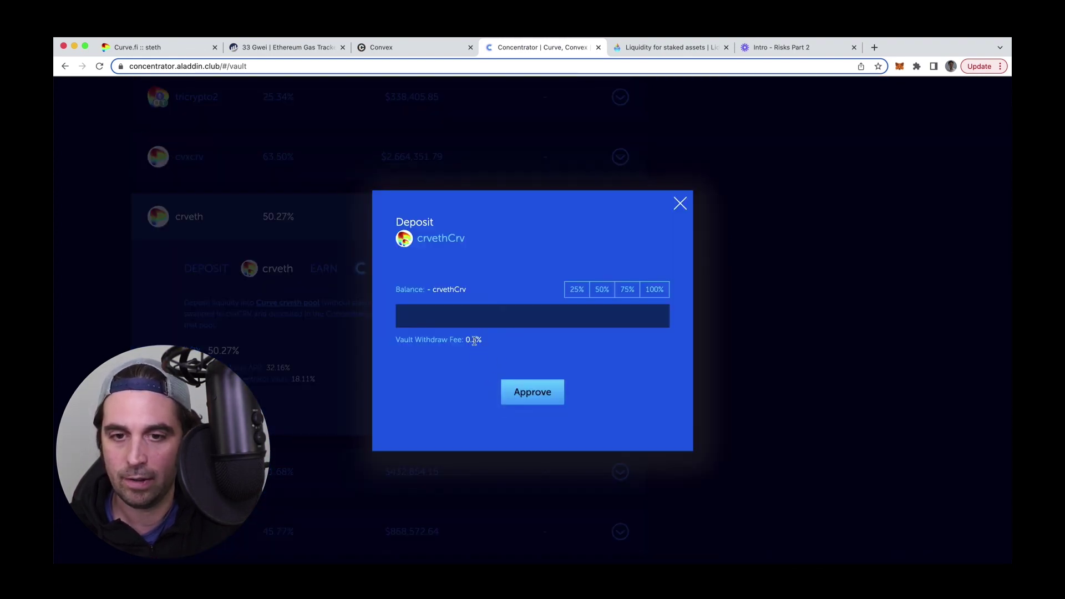
click(679, 203)
Step: Scroll back to the top and open the Concentrator FAQ
scroll(487, 311, up, 7)
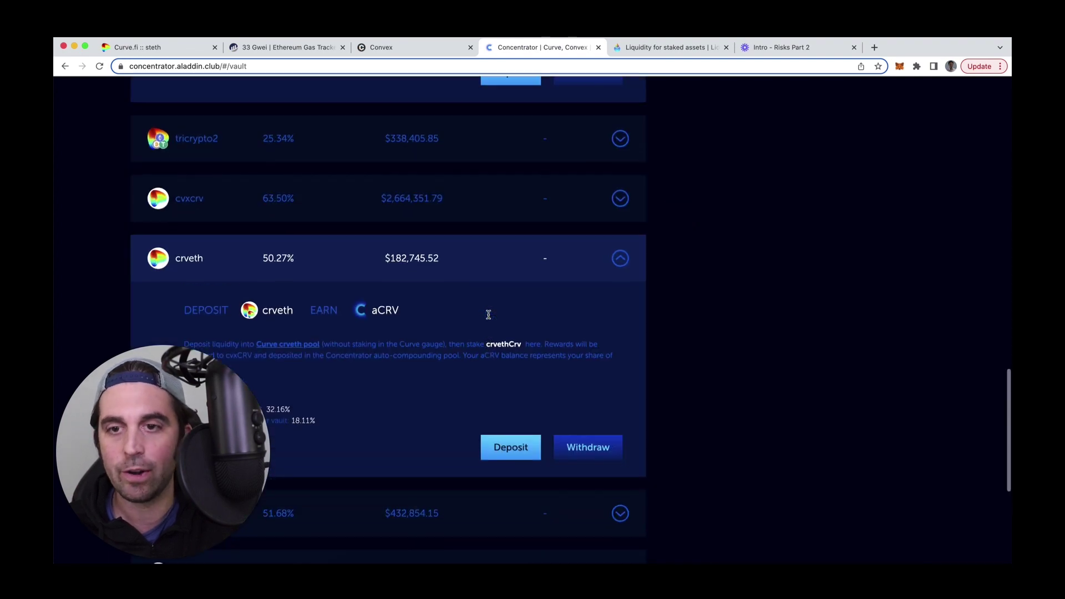
scroll(489, 318, up, 5)
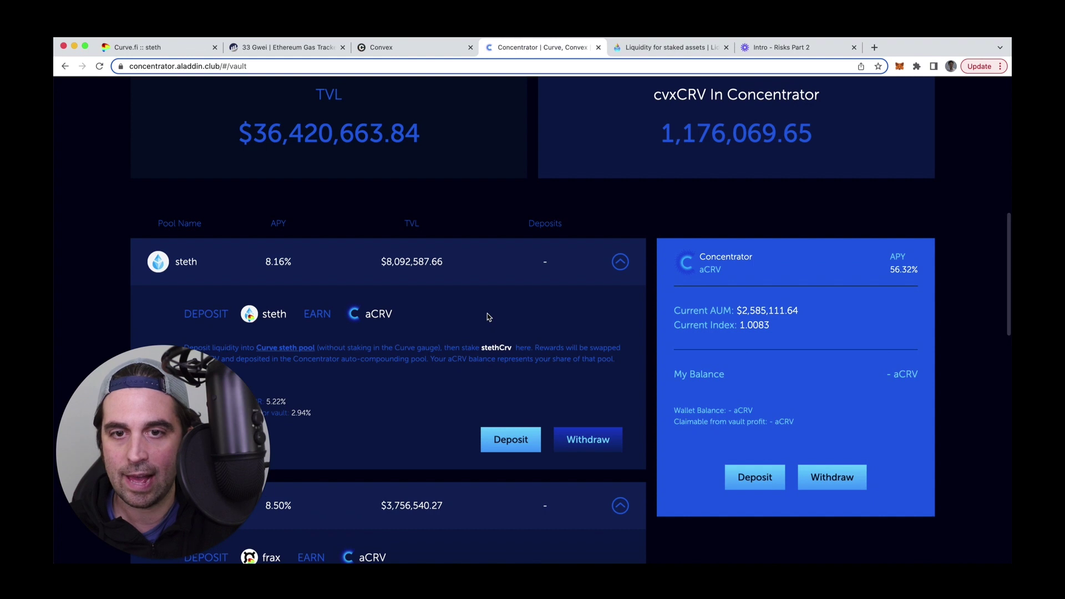
scroll(487, 317, down, 2)
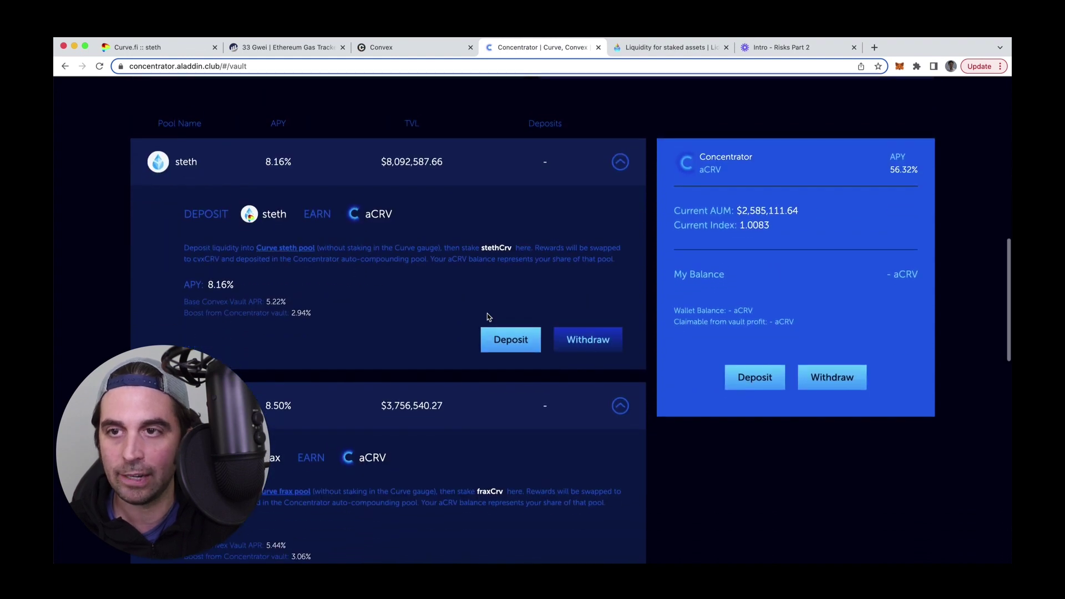
scroll(518, 290, up, 10)
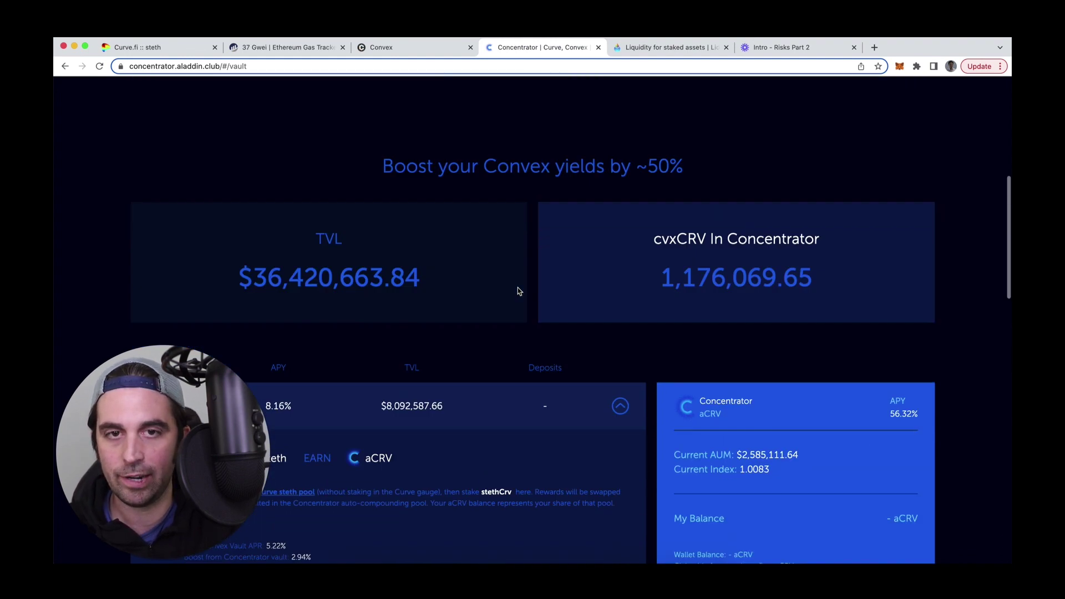
click(838, 103)
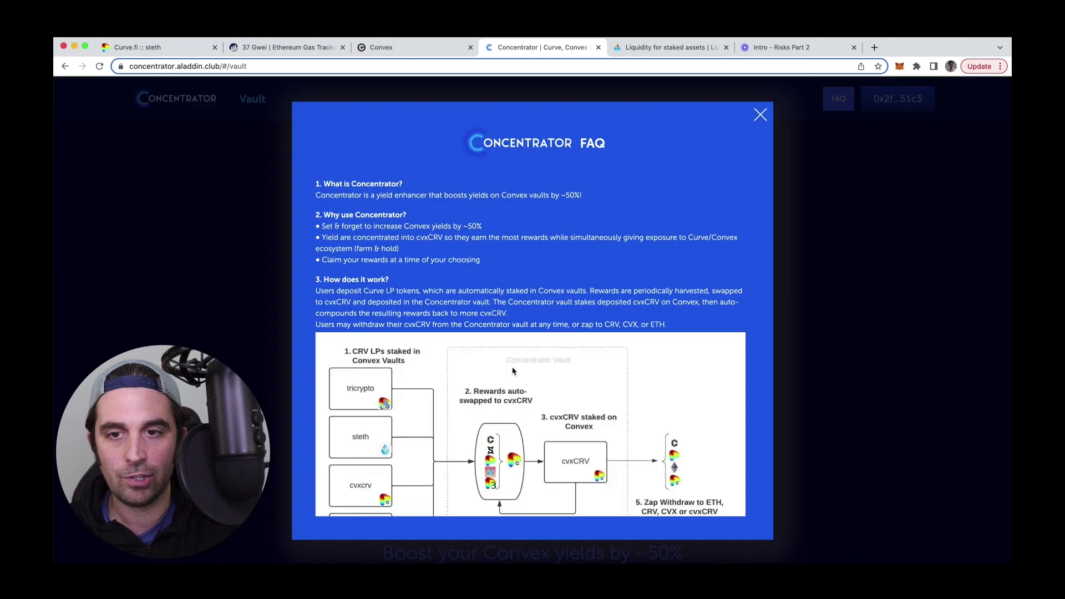
Step: Read the FAQ on aCRV, the SECBIT audit and the 1% and 5% fees, then close it
scroll(471, 341, down, 2)
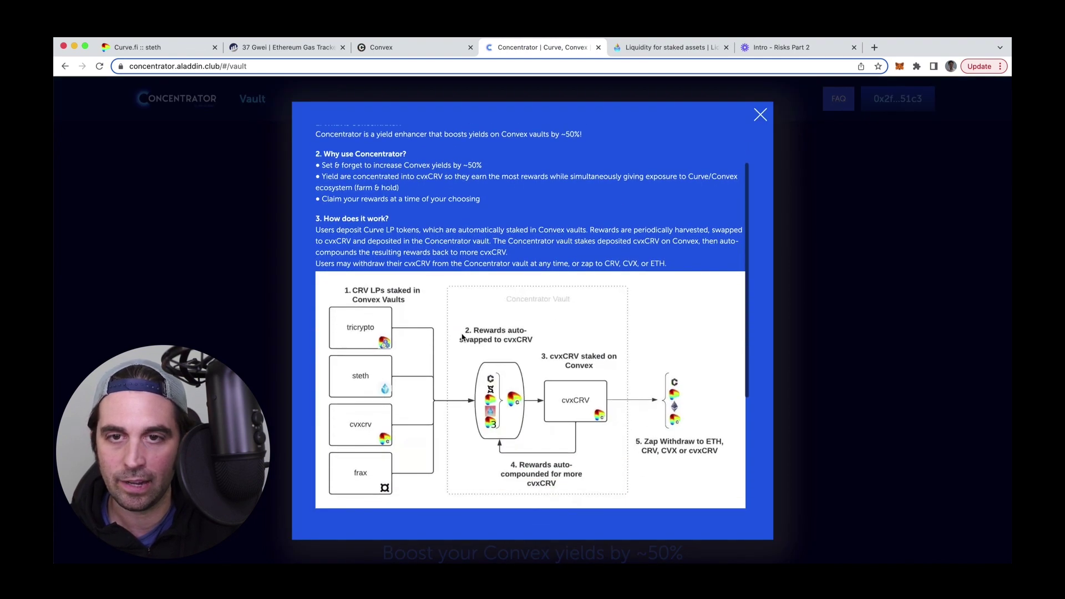
scroll(462, 337, up, 1)
scroll(462, 336, down, 4)
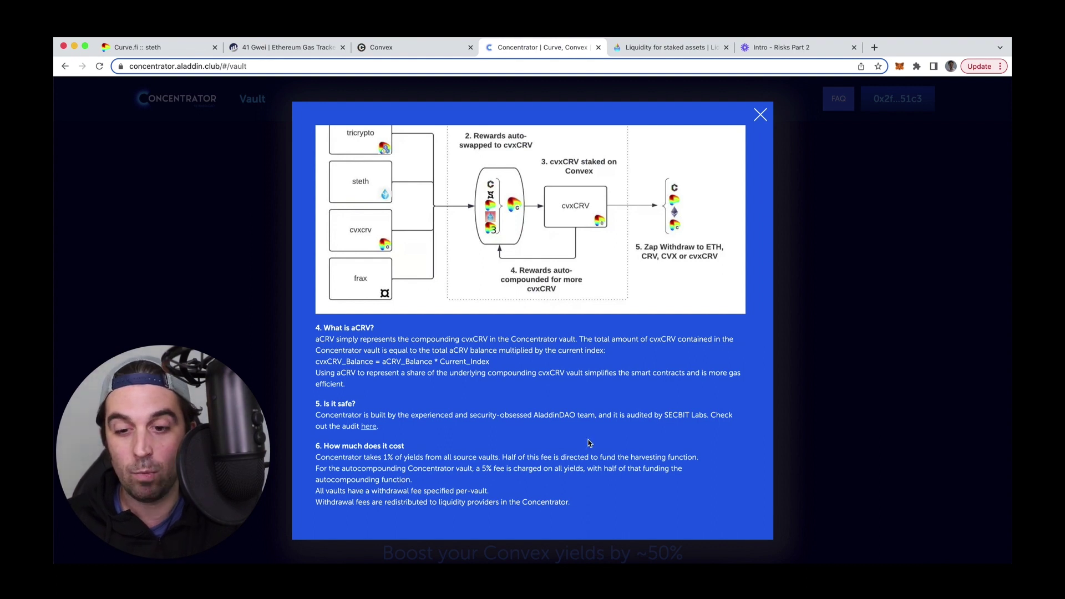
click(761, 114)
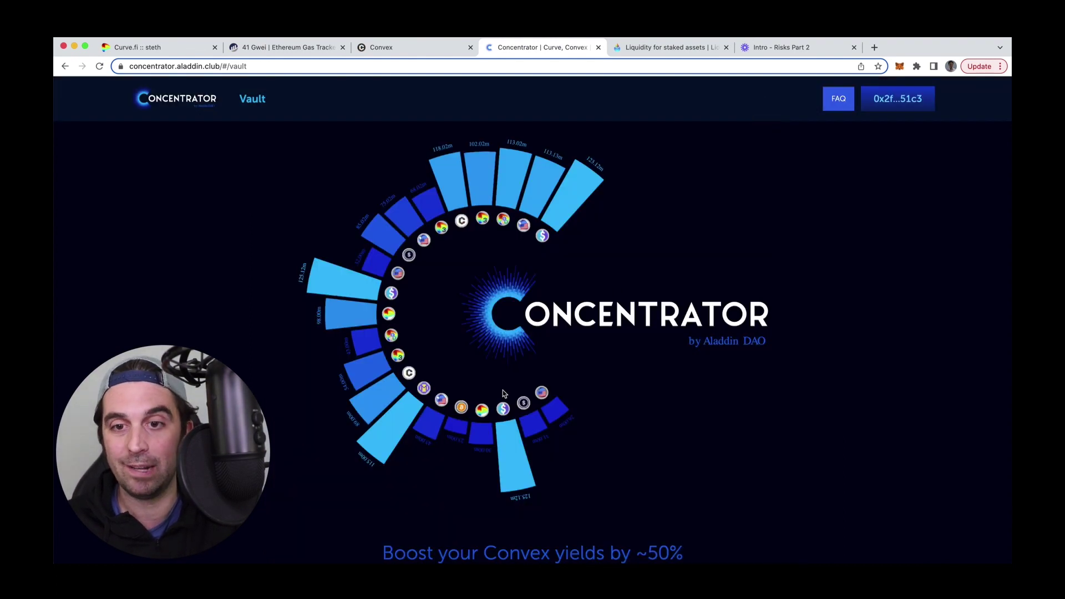
Step: Open the steth vault deposit, fill all 0.4825 stethCrv, and click Approve
scroll(504, 394, down, 8)
scroll(503, 394, down, 4)
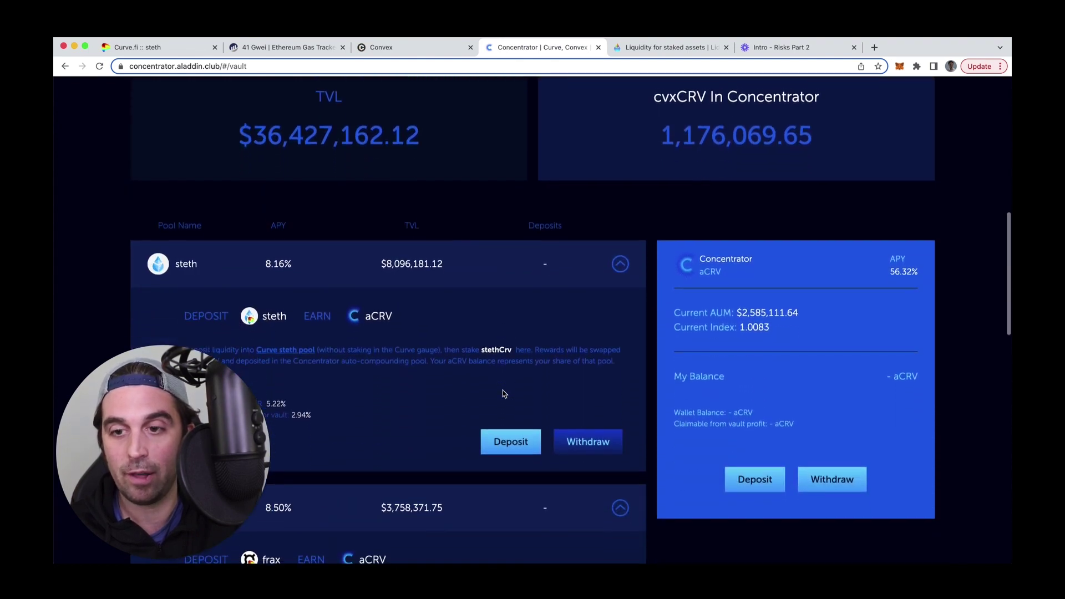
scroll(502, 391, up, 1)
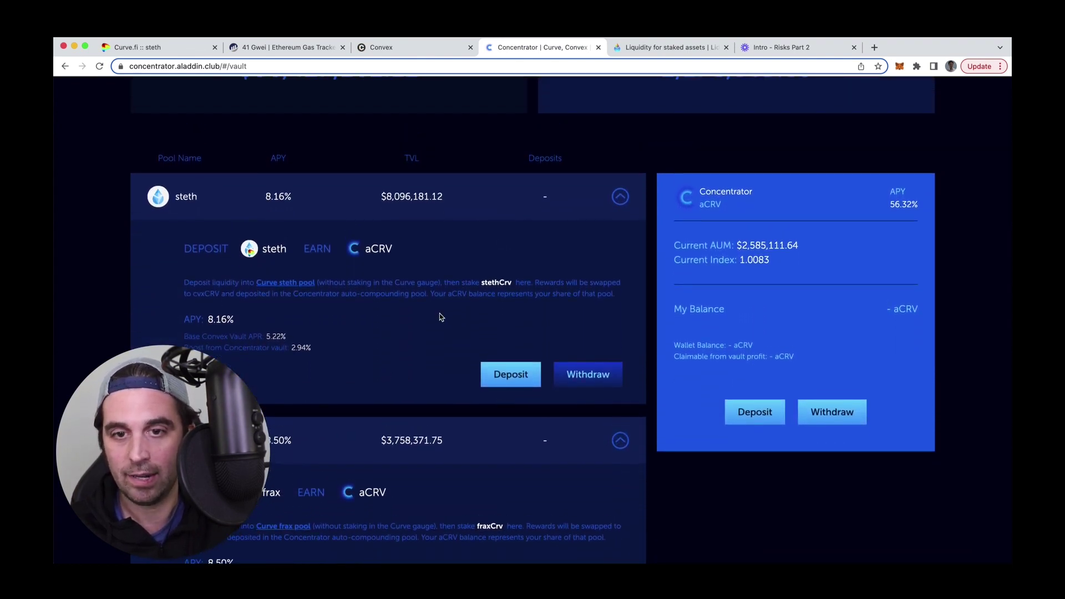
click(508, 377)
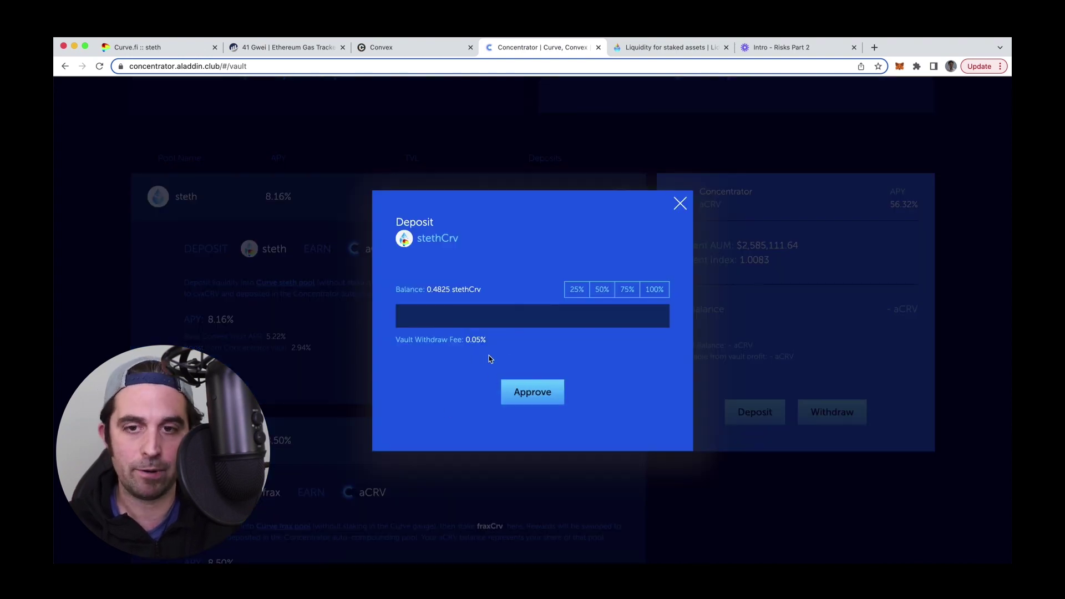
key(Escape)
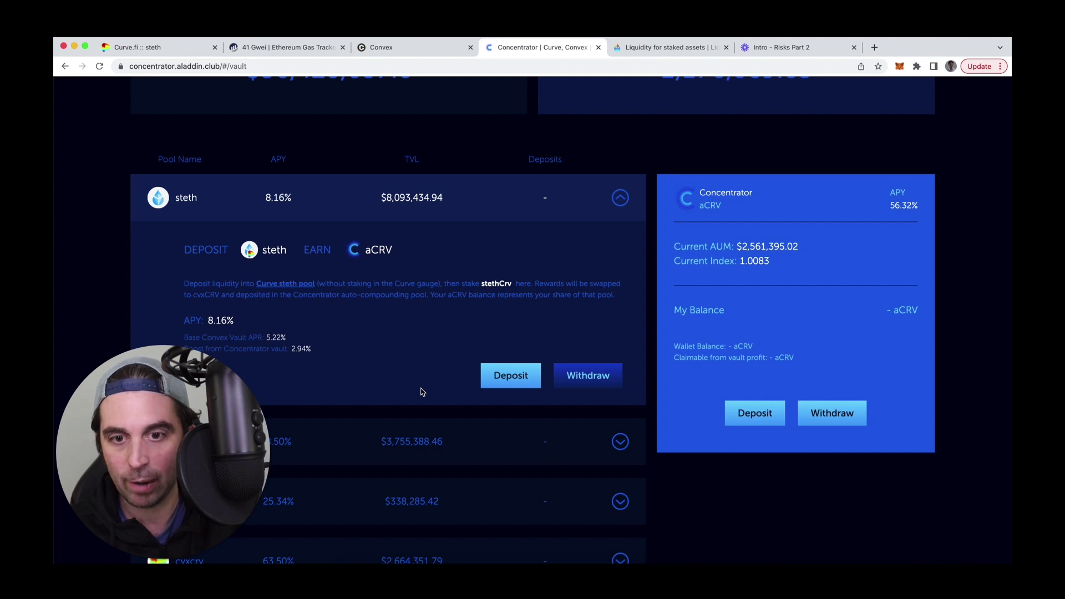
scroll(443, 383, down, 2)
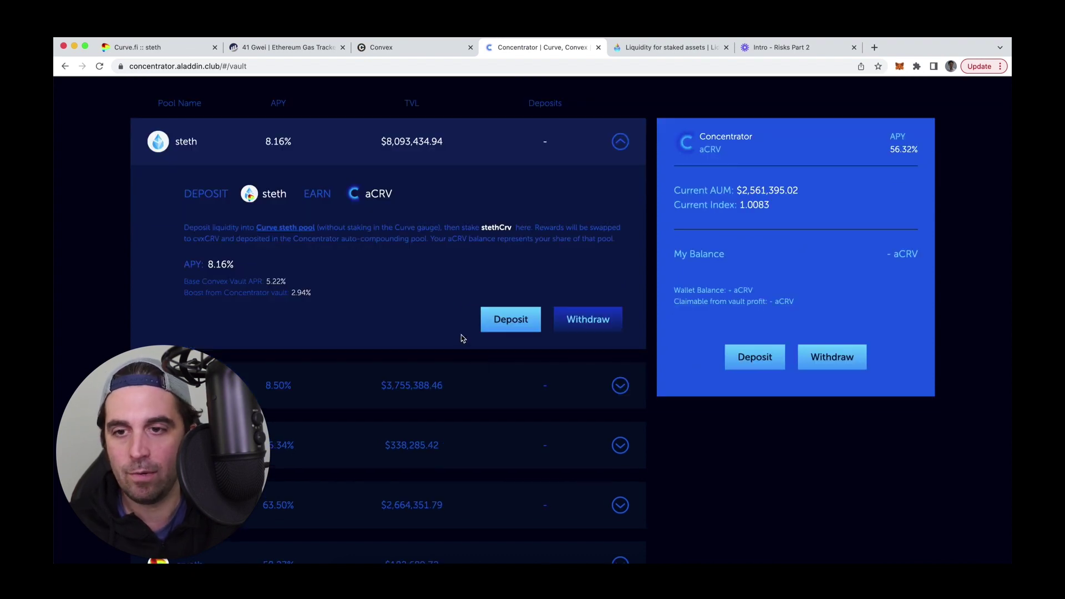
click(505, 320)
click(654, 289)
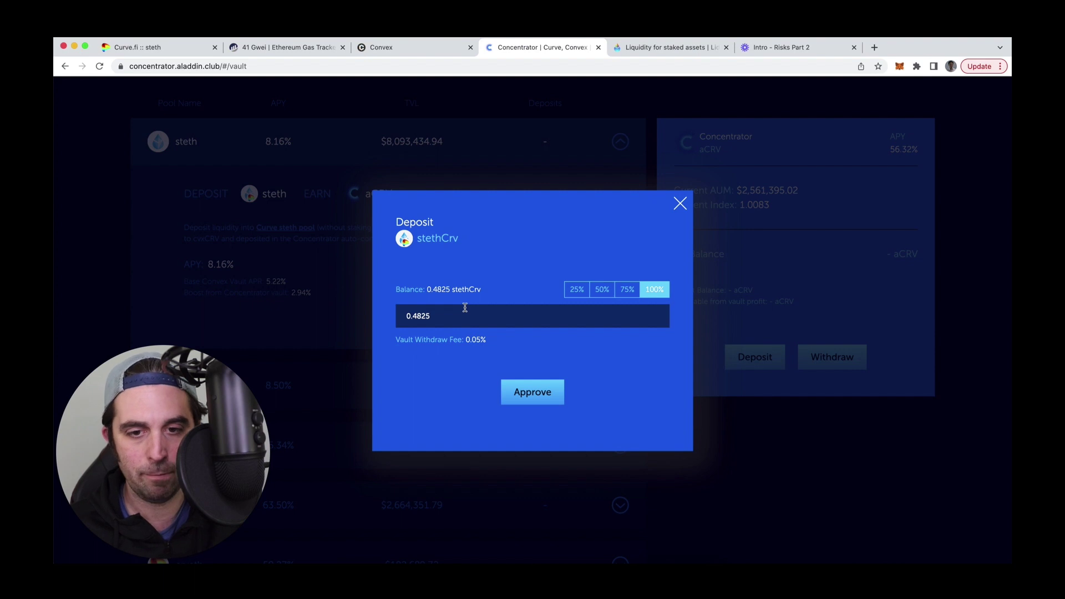
click(510, 392)
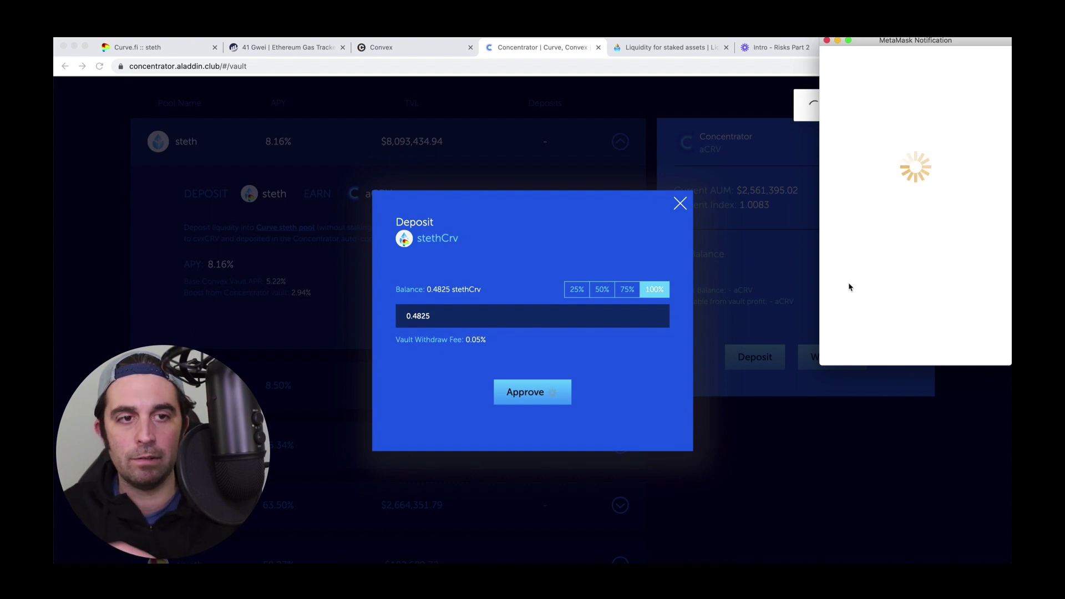
Step: Lower the approval's max priority fee to 1.2 gwei, then check Etherscan's gas tracker
click(985, 258)
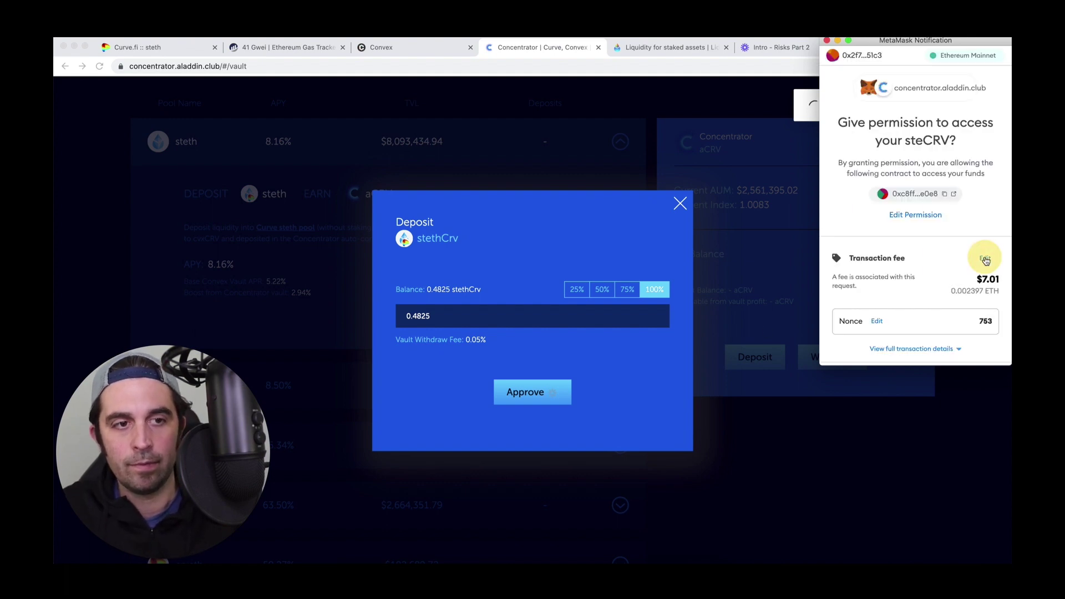
scroll(902, 264, down, 2)
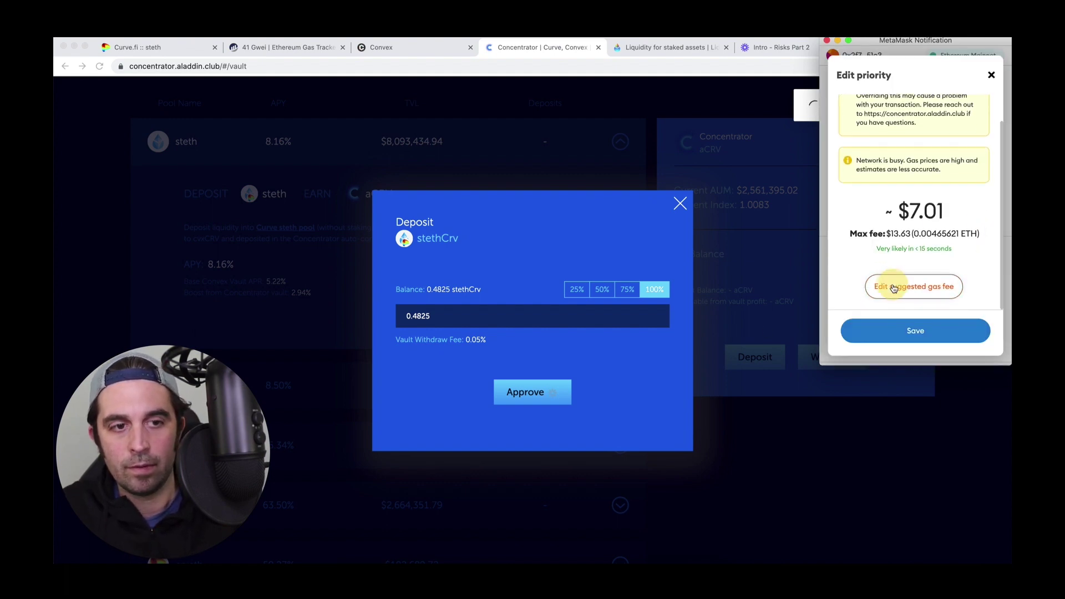
click(893, 286)
scroll(890, 247, down, 3)
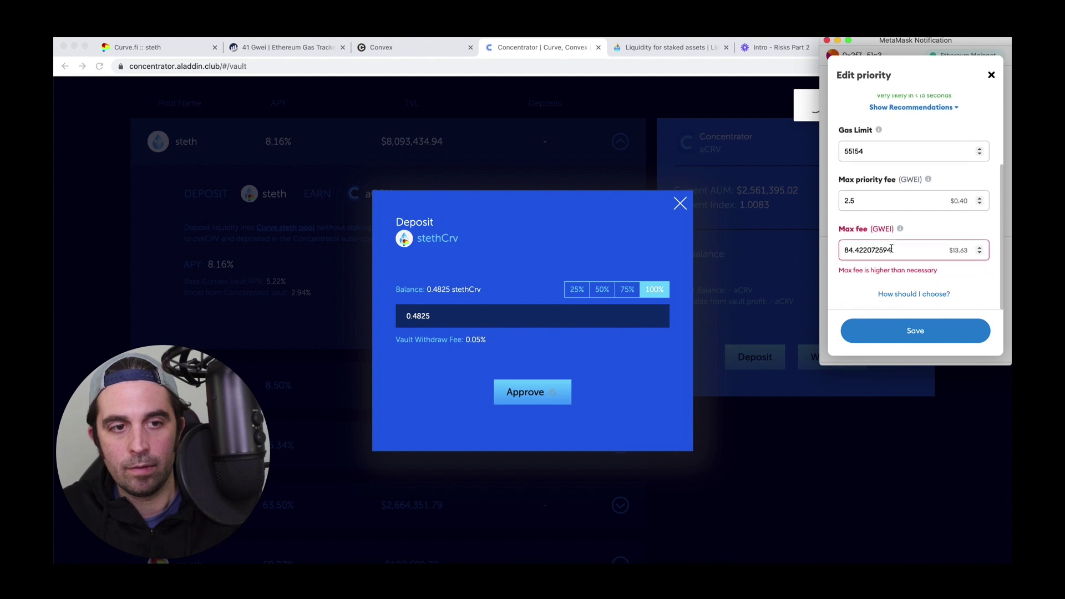
double_click(864, 202)
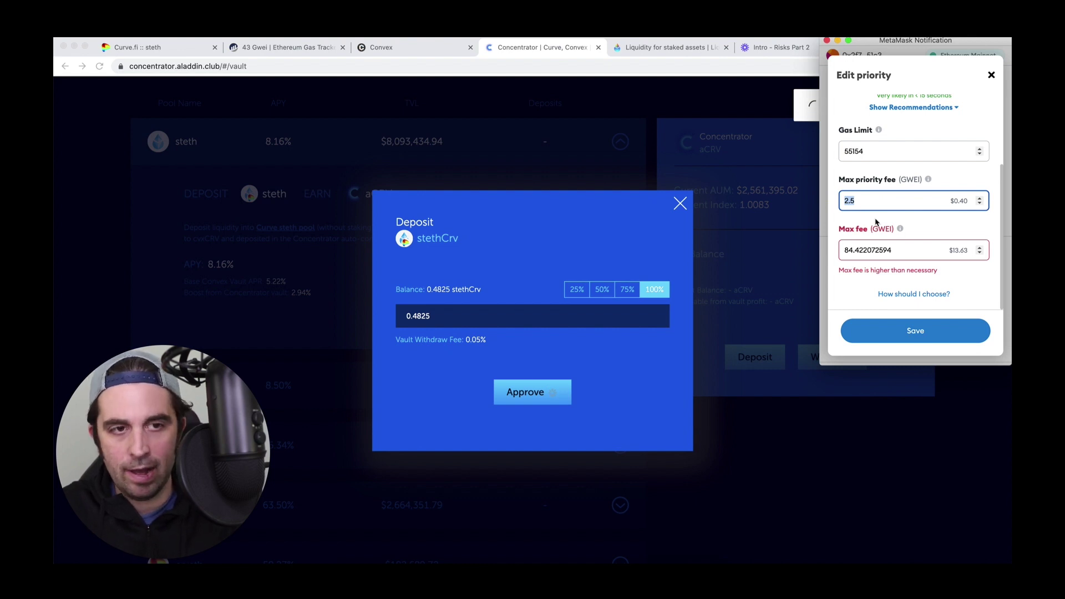
text(1.2)
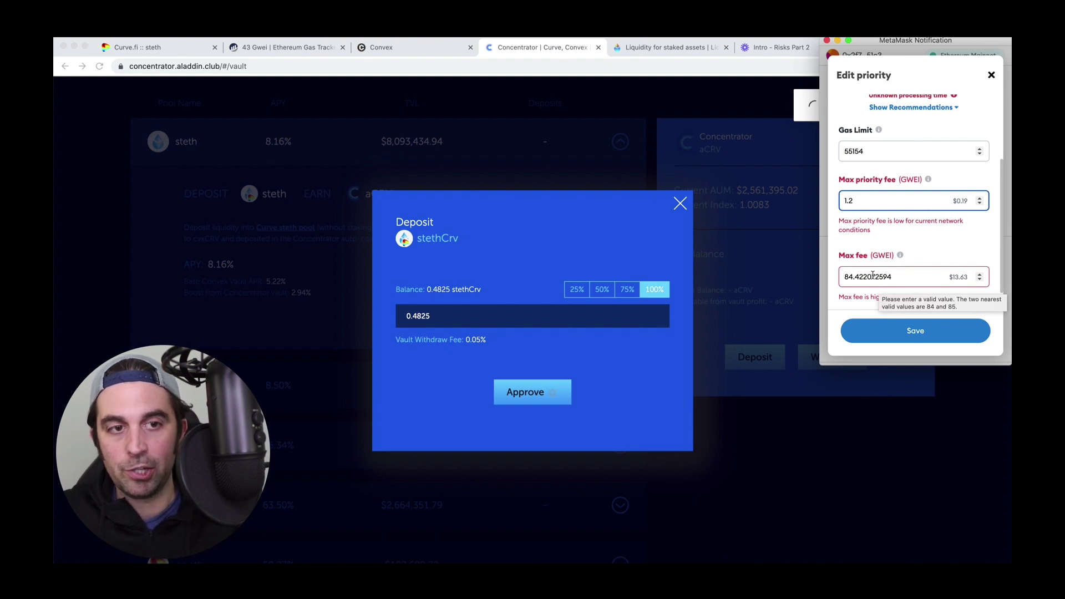
click(283, 47)
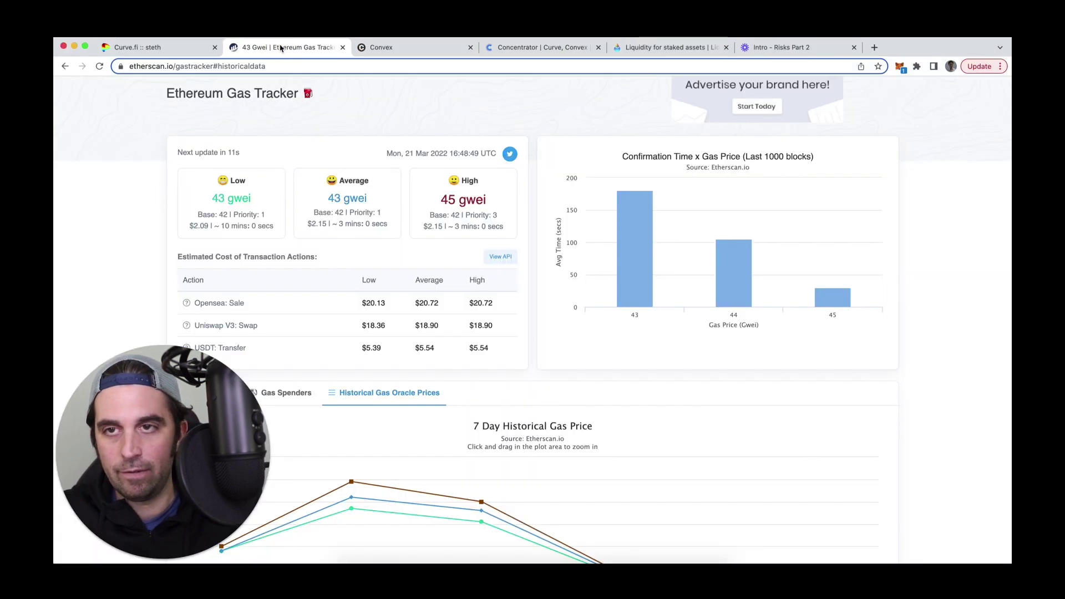
Step: Refresh Etherscan's gas tracker and bring up the pending steCRV approval's detailed gas fee fields
click(100, 66)
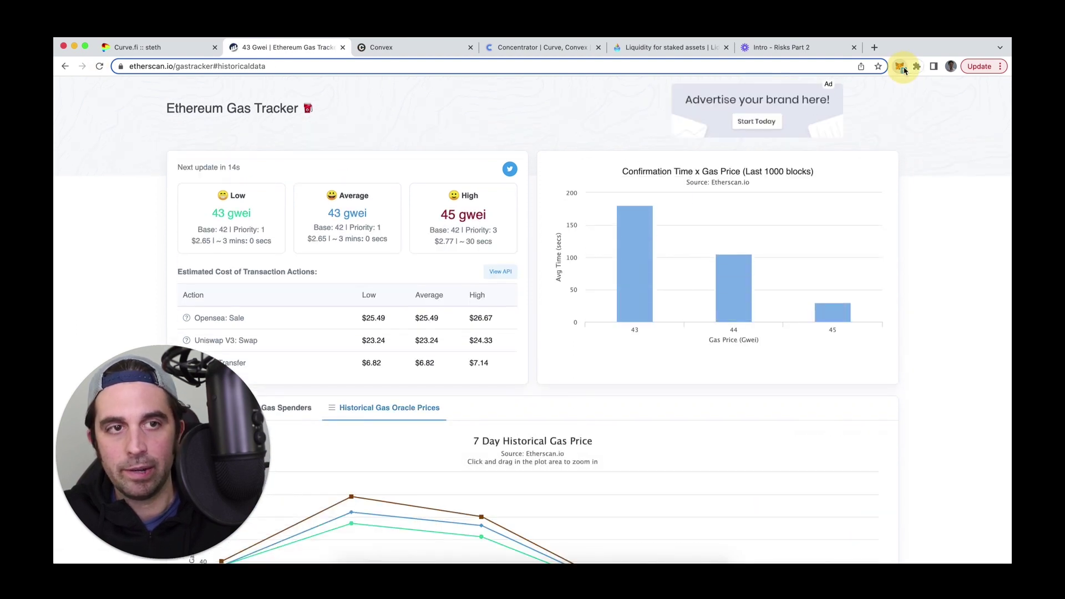
click(903, 68)
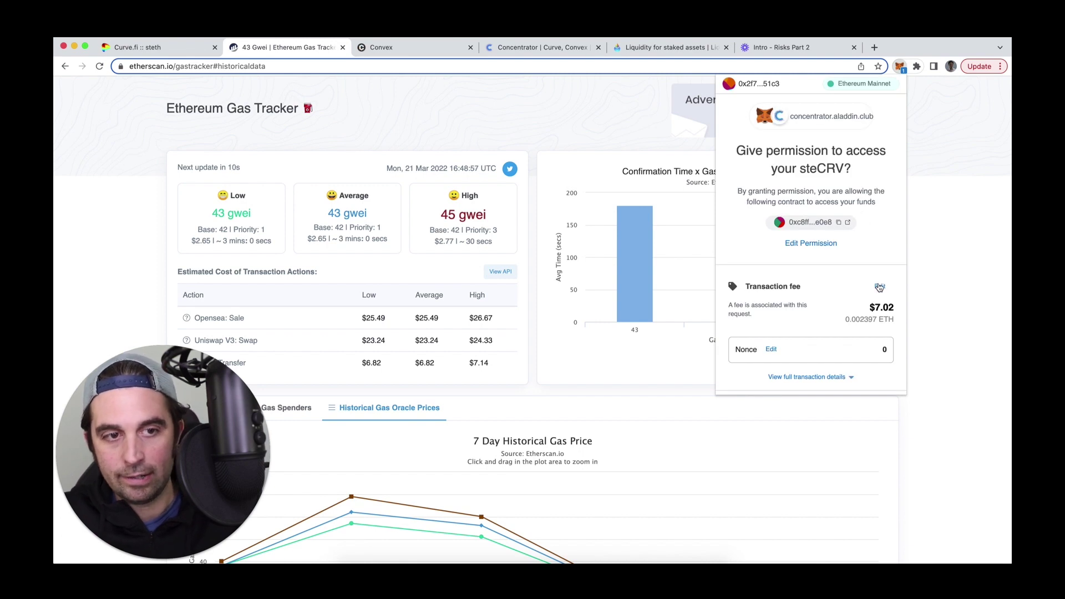
click(880, 286)
scroll(818, 303, down, 2)
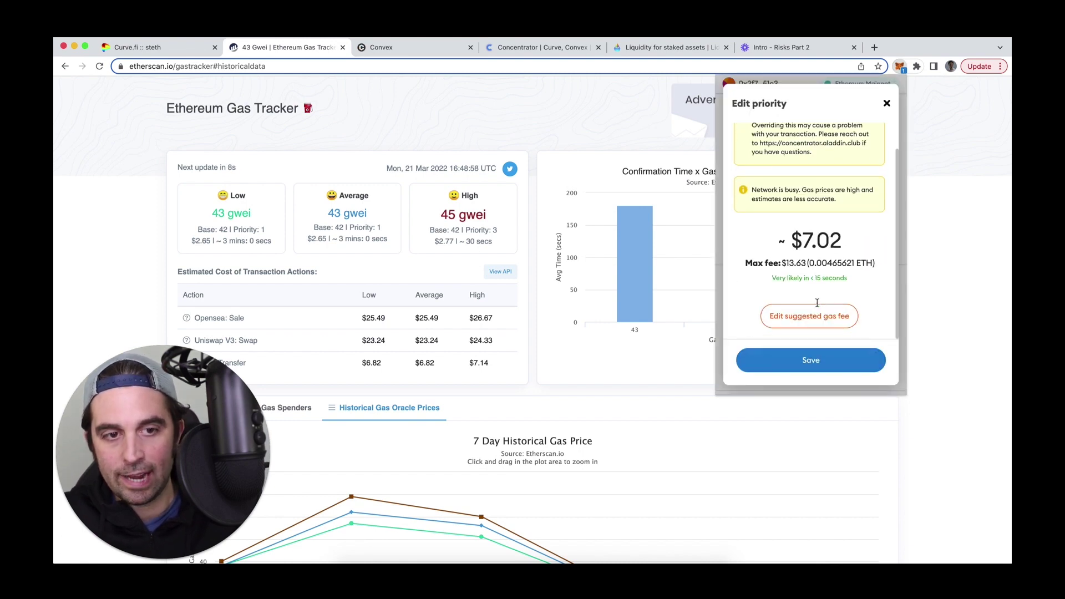
click(799, 320)
scroll(794, 308, down, 3)
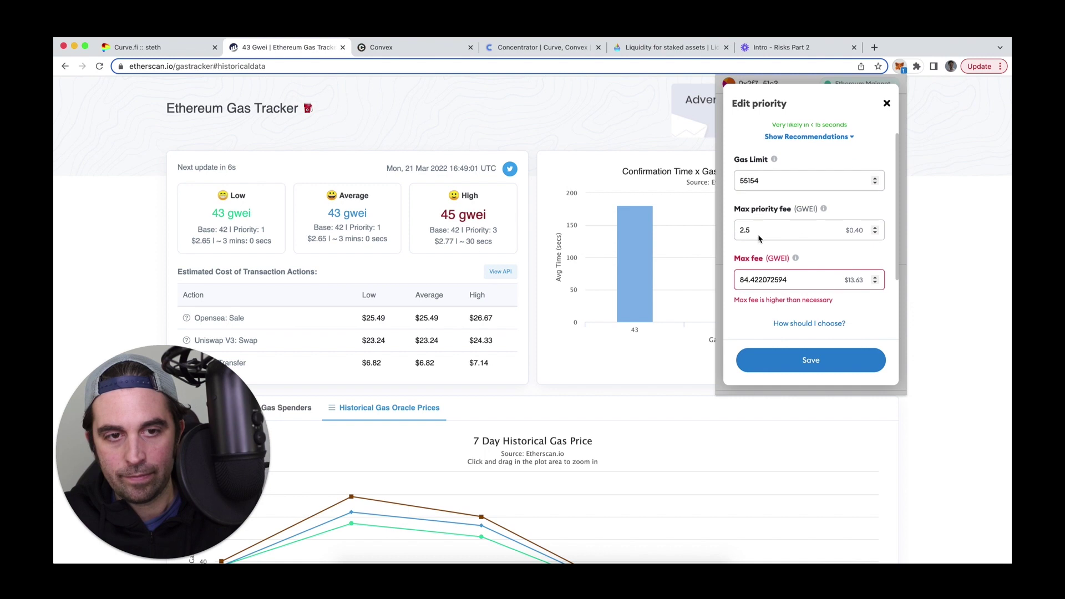
Step: Set a 1.2 gwei max priority fee and 42 gwei max fee, save, and confirm the approval
click(733, 230)
text(1.2)
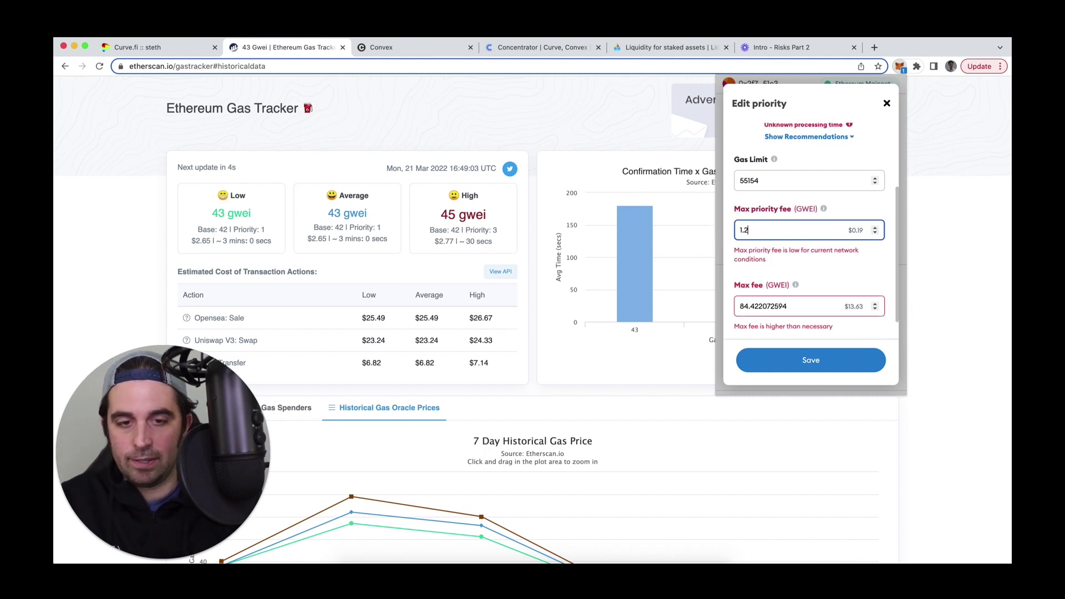
drag(789, 306, 725, 305)
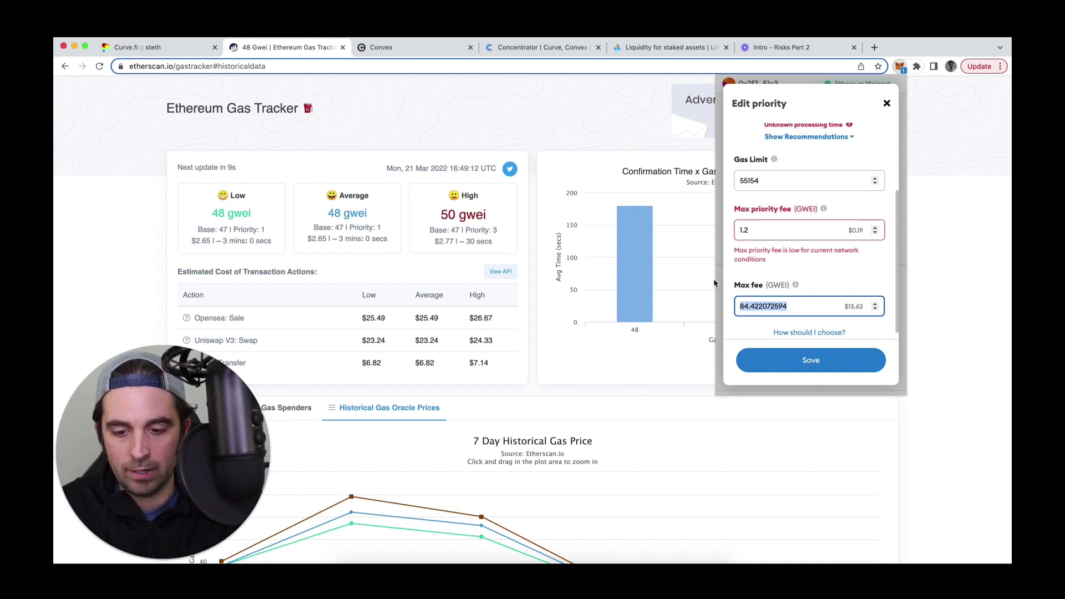
text(40)
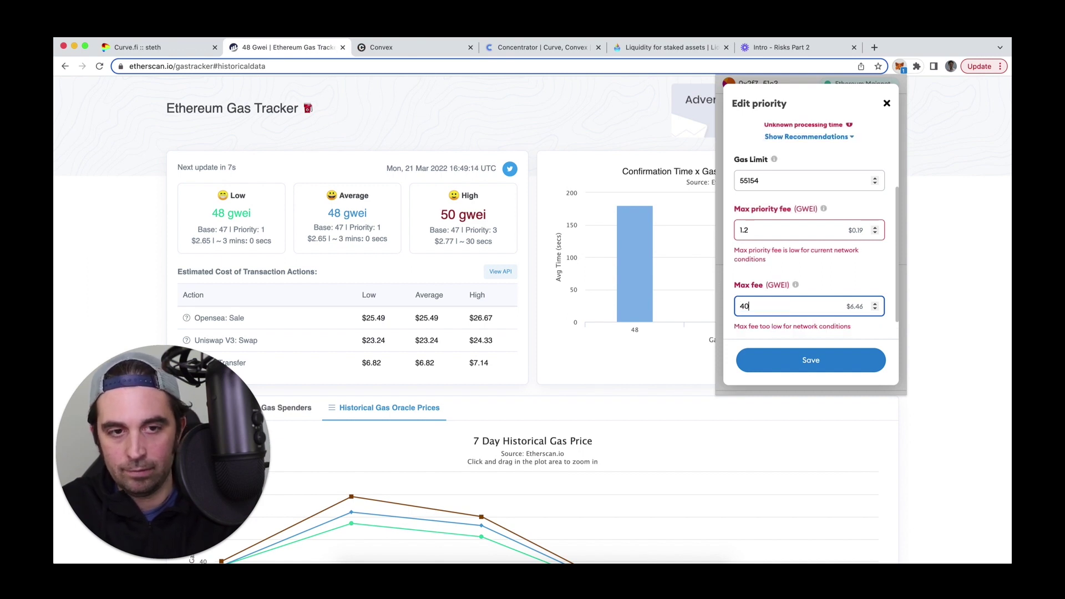
text(2)
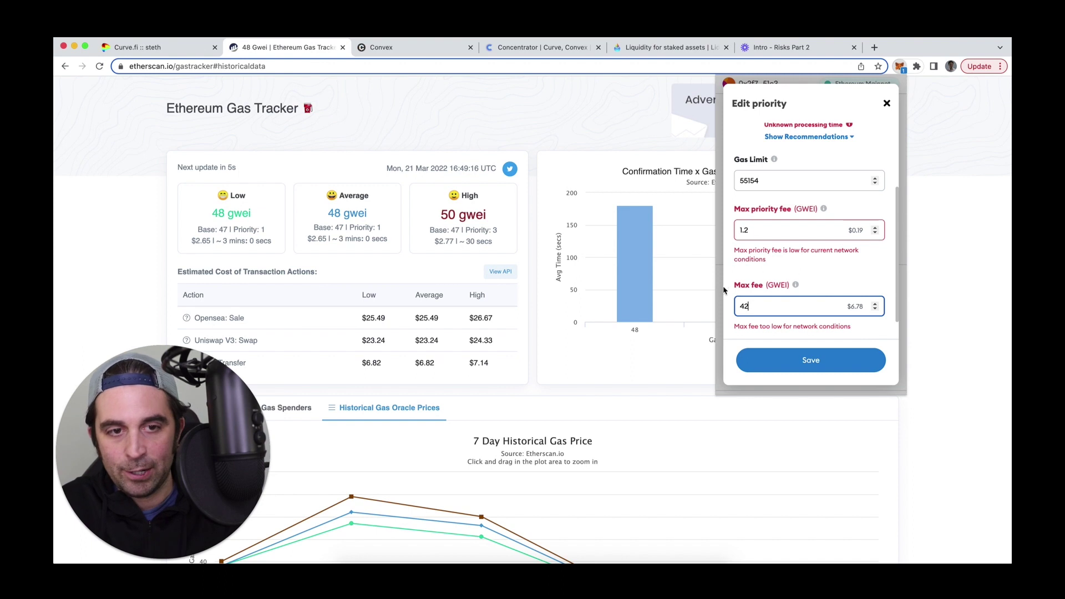
click(779, 362)
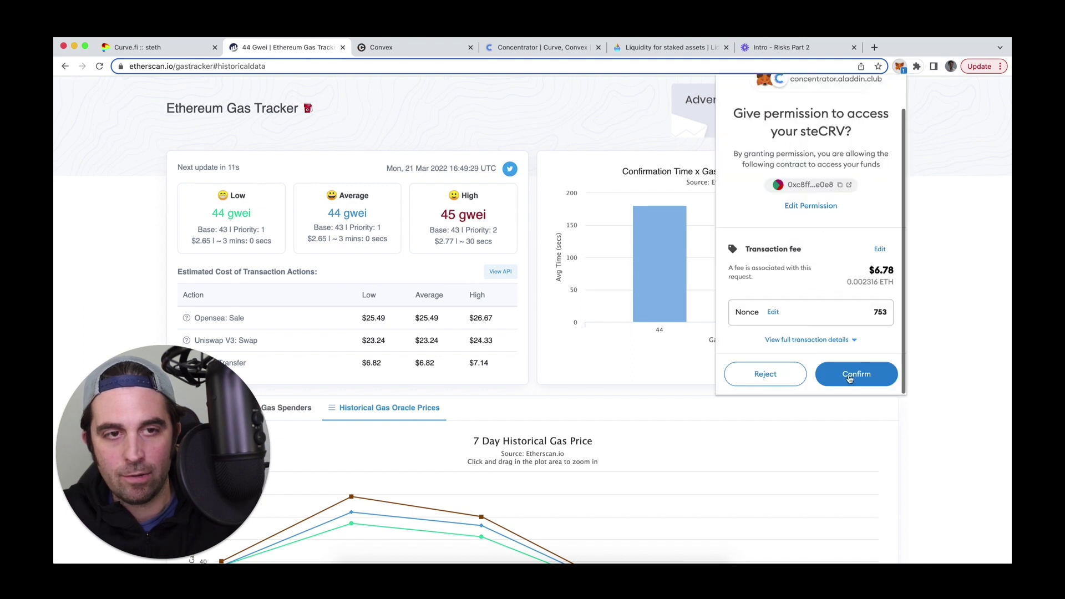
click(849, 375)
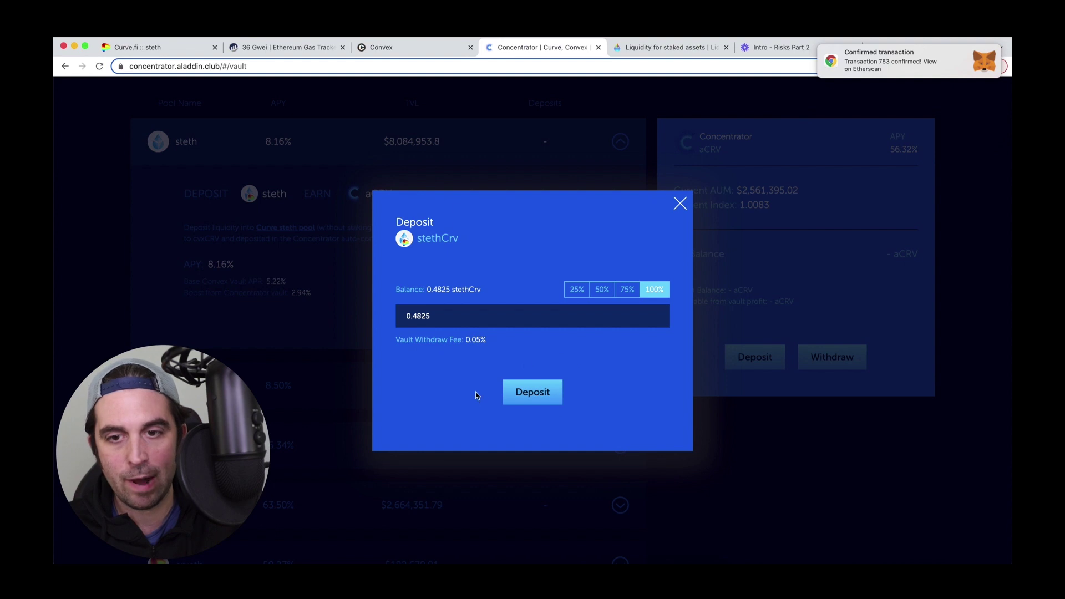
Step: Submit the 0.4825 stethCrv vault deposit and reveal its detailed gas fee fields
click(530, 394)
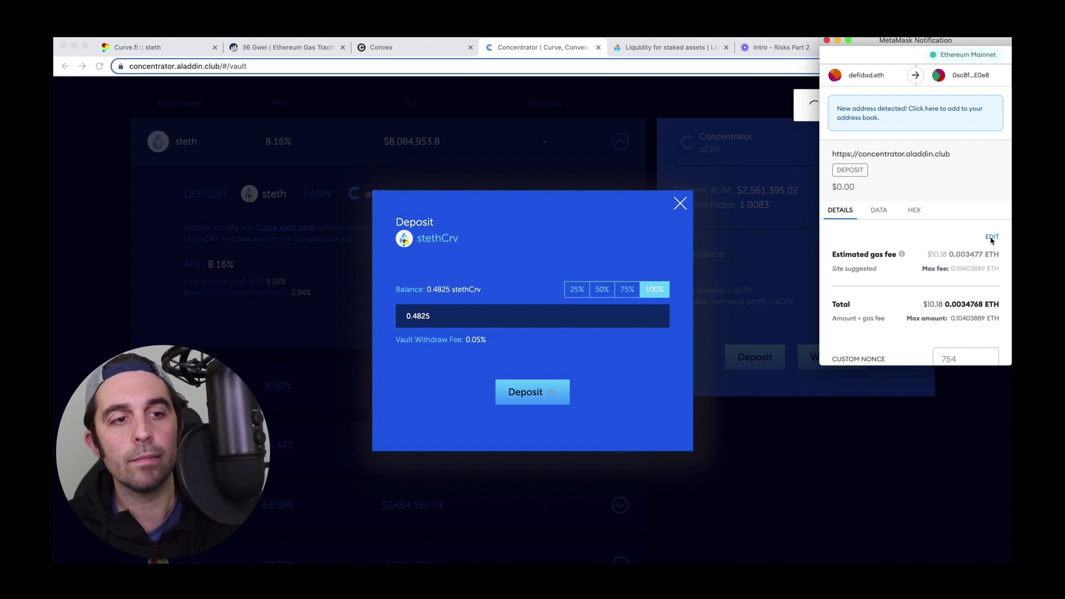
click(992, 237)
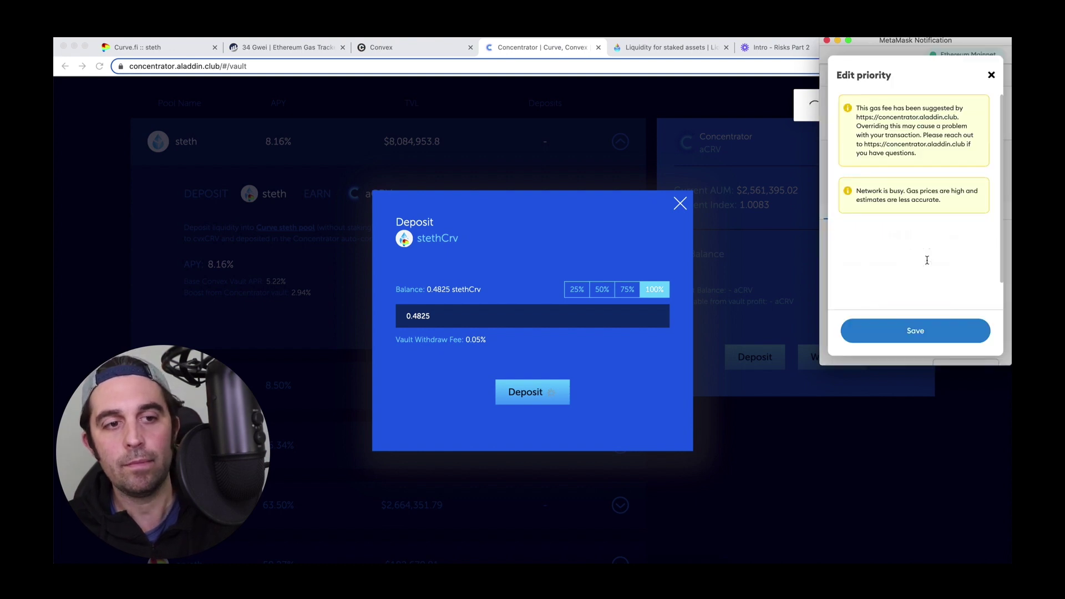
click(891, 288)
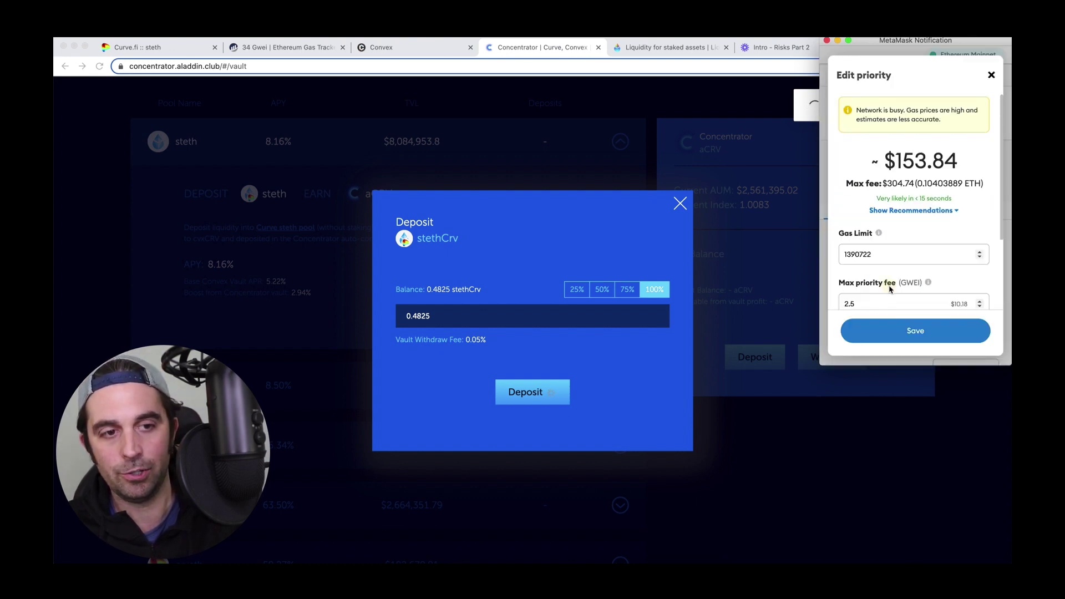
scroll(880, 254, down, 3)
Step: Lower the deposit's max priority fee from 2.5 to 1.2 gwei and max fee to 35 gwei, then save
click(858, 200)
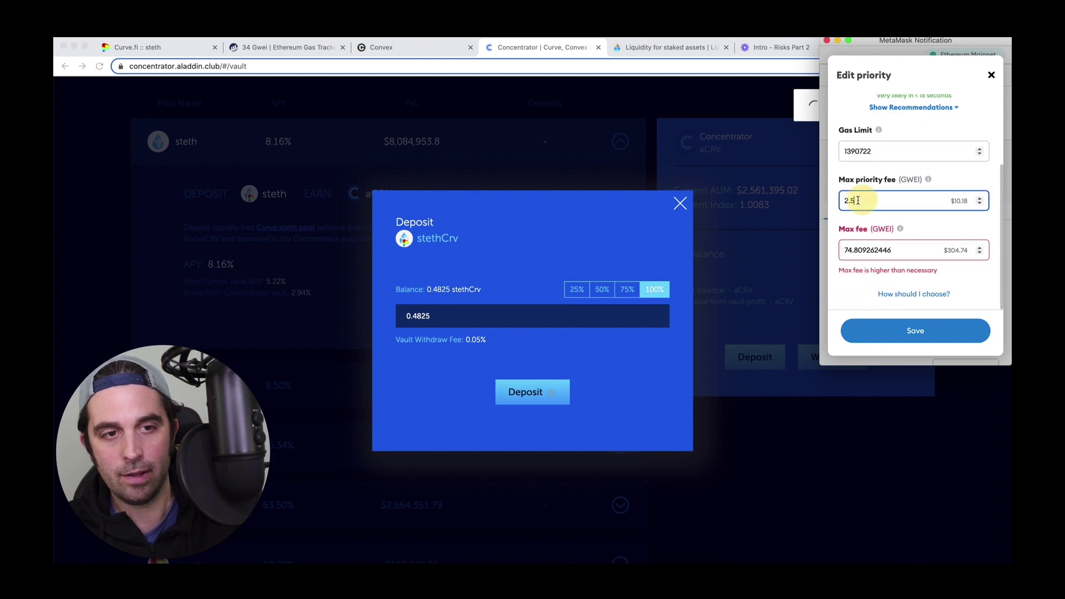
key(BackSpace)
key(BackSpace)
key(BackSpace)
text(1.2)
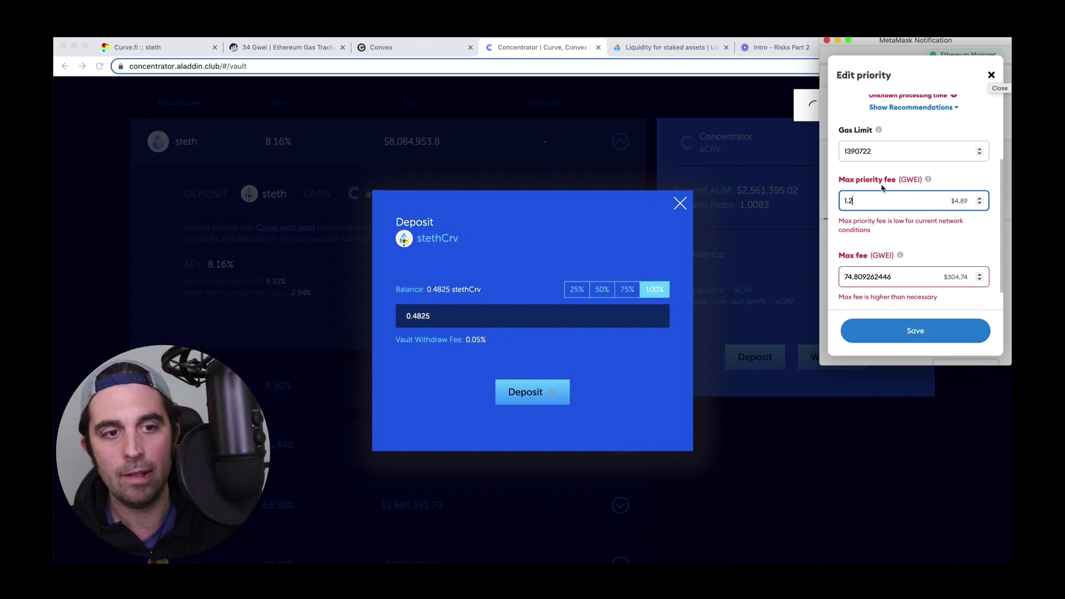
click(853, 277)
double_click(853, 278)
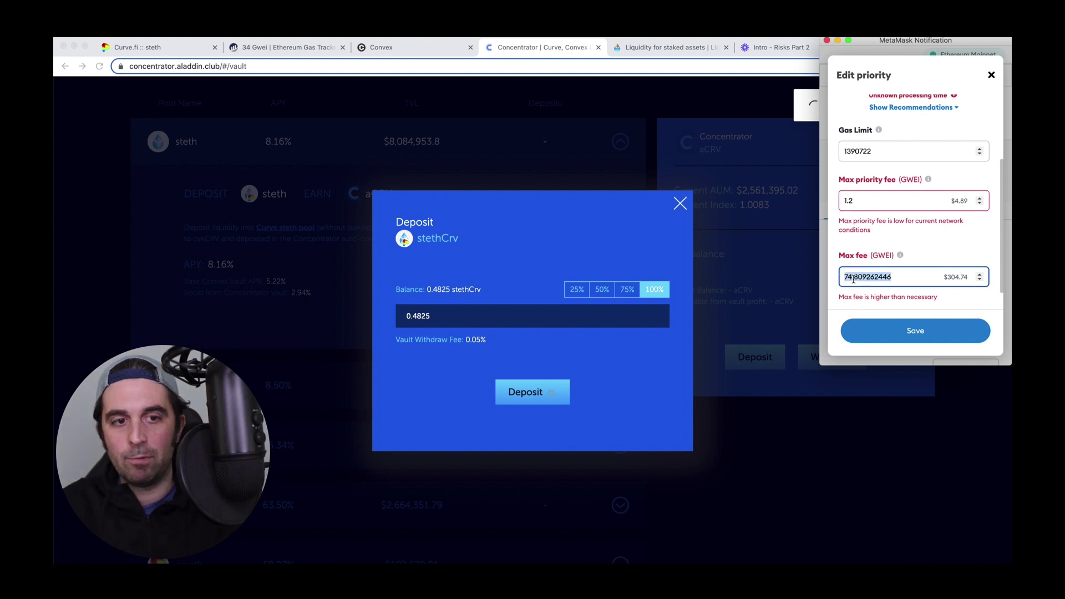
text(35)
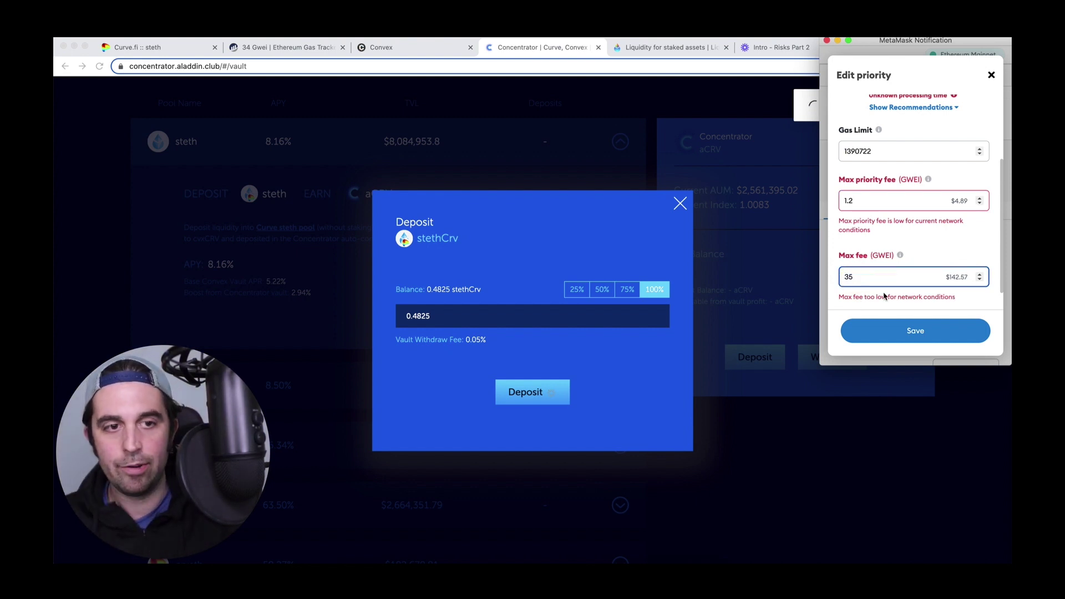
click(872, 329)
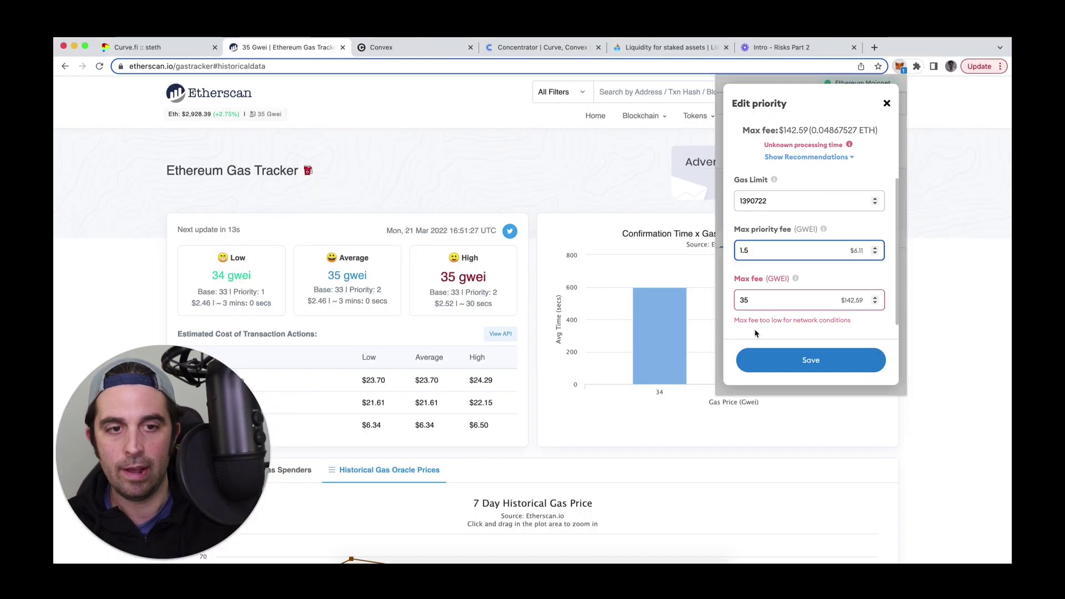
Step: Raise the deposit's max fee from 35 to 38 gwei, confirm it, and return to Concentrator
click(747, 300)
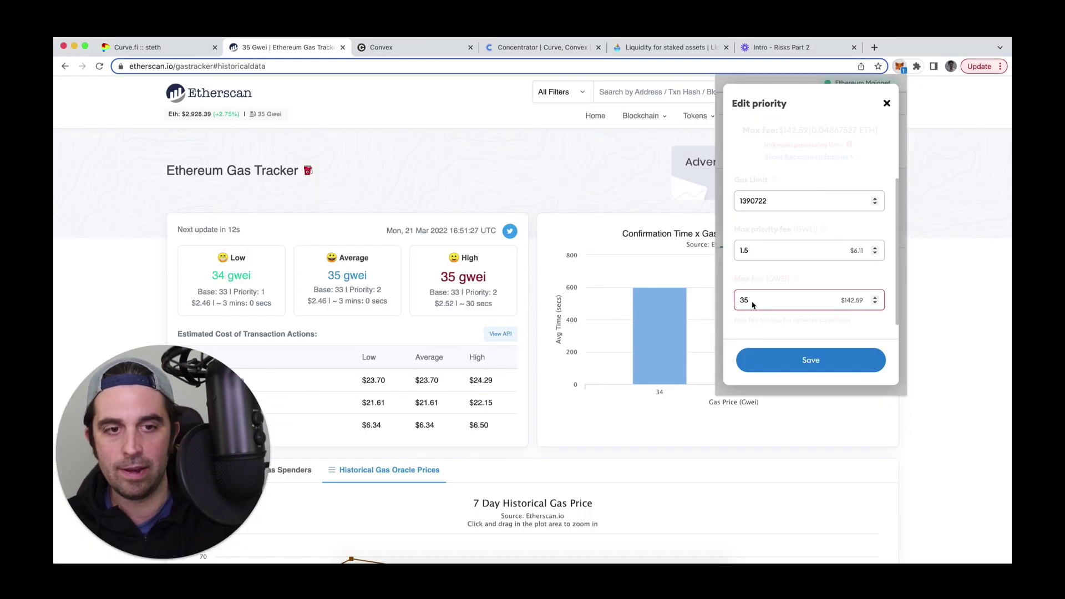
drag(753, 300, 736, 300)
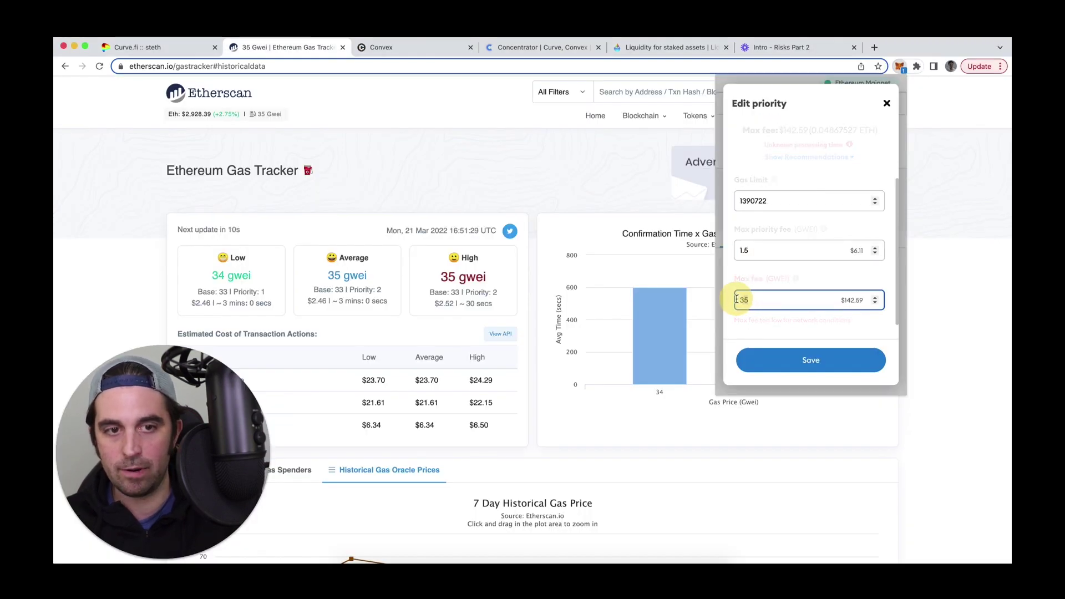
text(40)
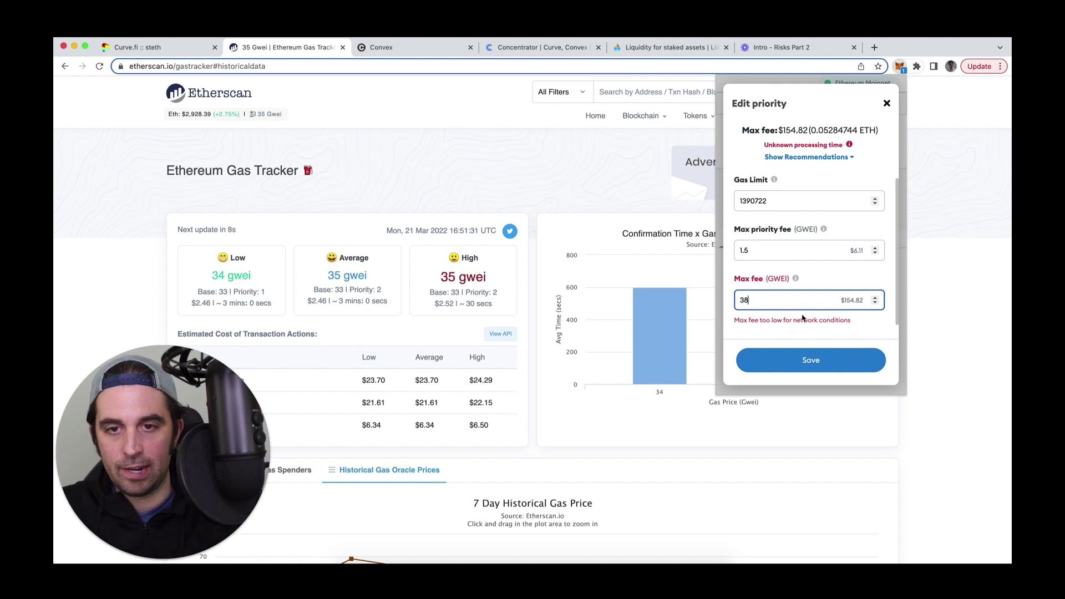
click(774, 359)
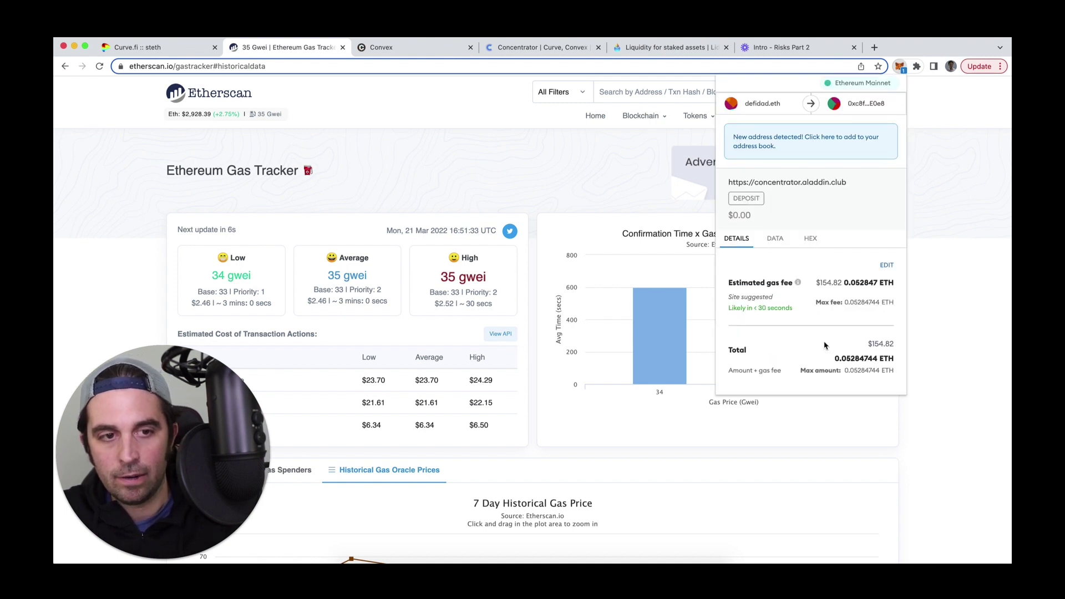
scroll(826, 346, down, 2)
click(850, 377)
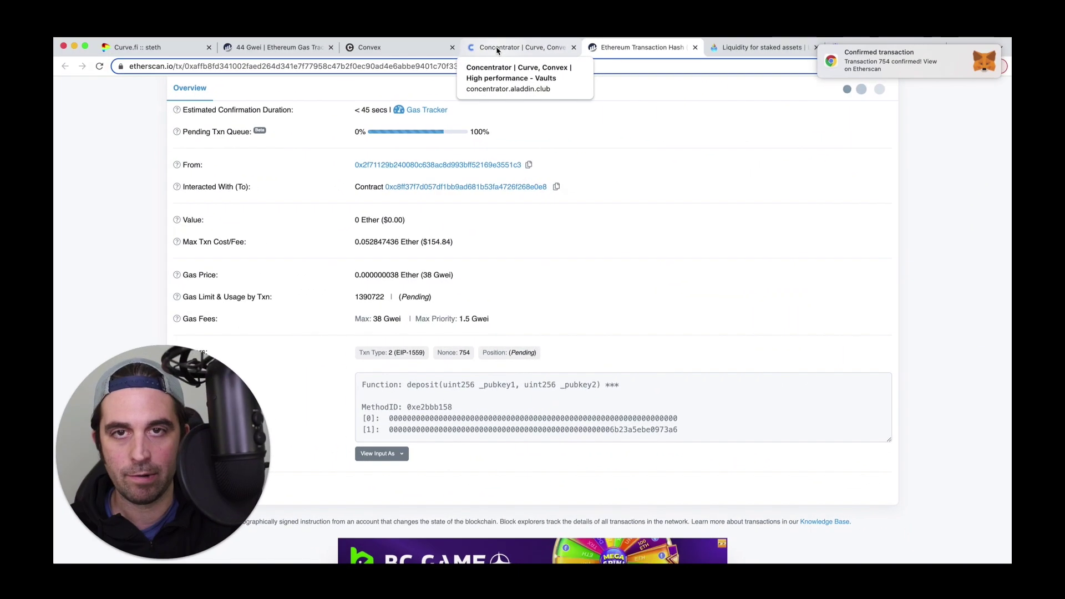
click(498, 49)
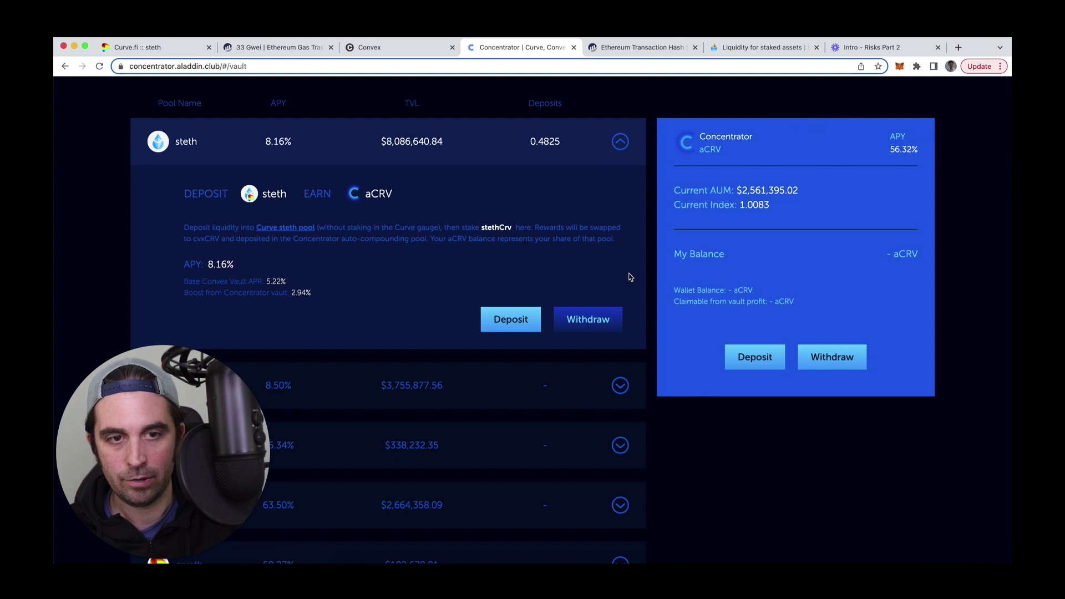
scroll(631, 276, up, 2)
scroll(630, 277, down, 1)
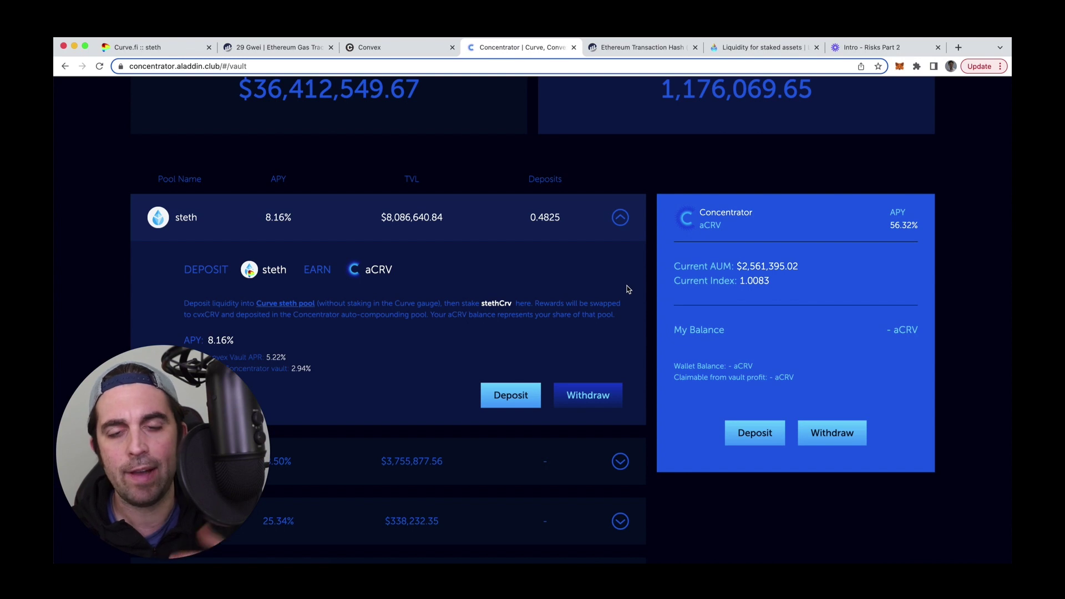
click(755, 433)
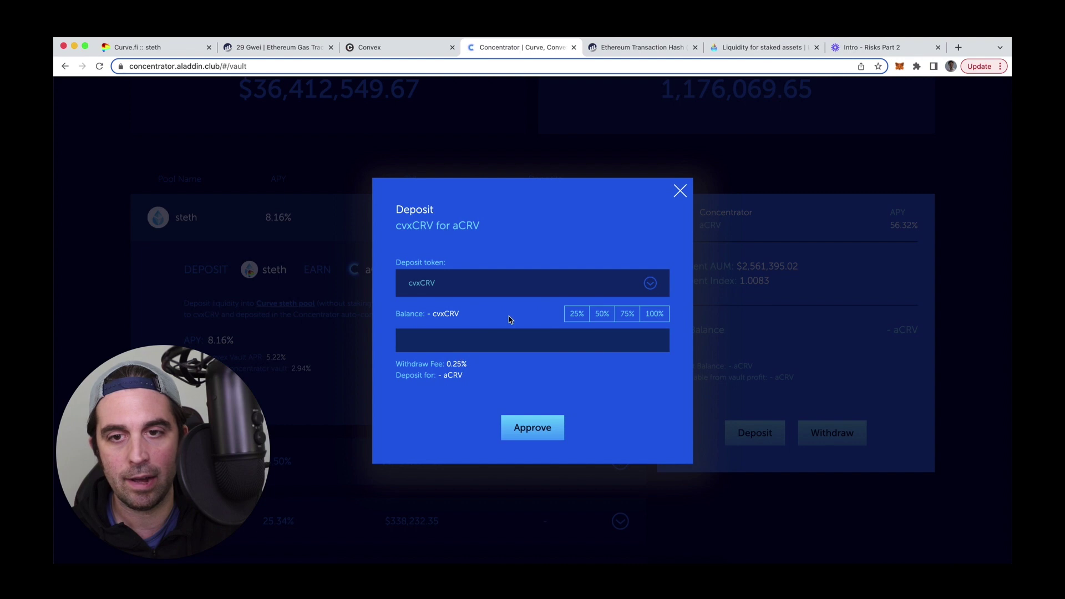
click(680, 190)
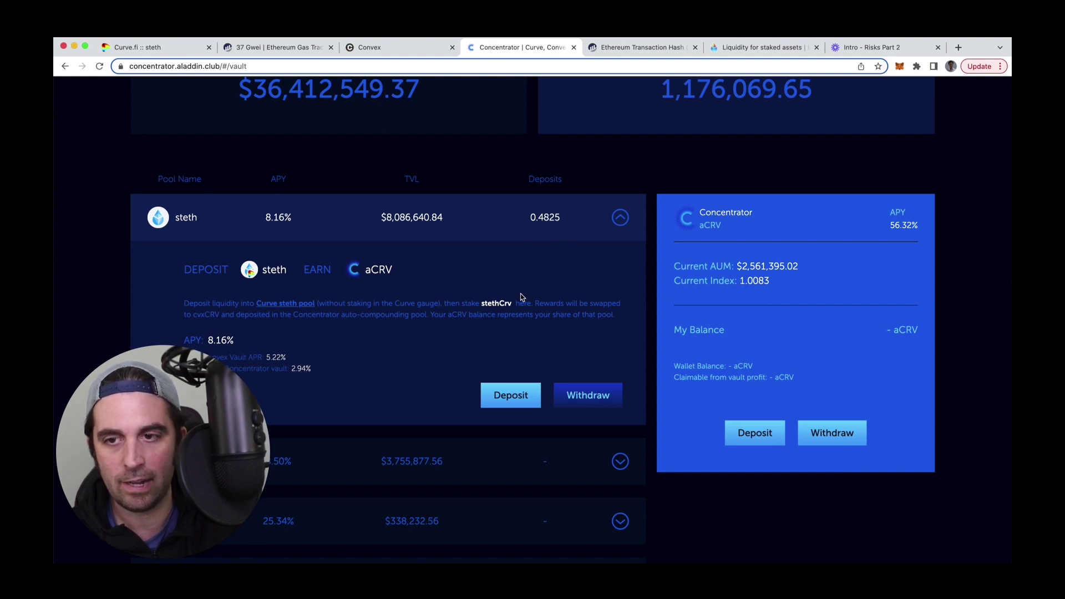
scroll(503, 302, down, 1)
scroll(503, 303, down, 2)
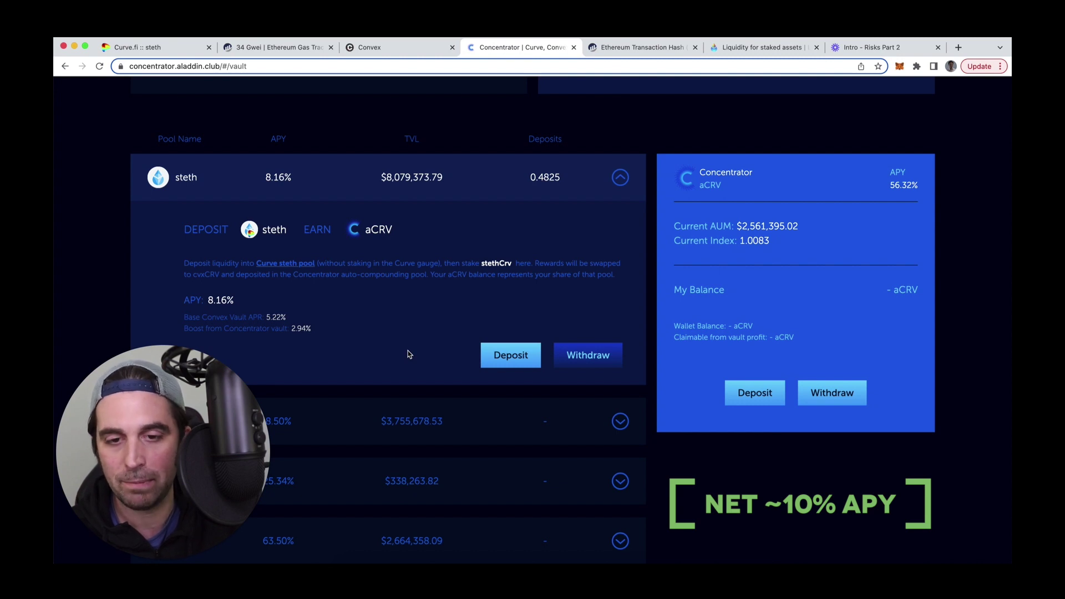
Step: Open the steth vault's withdraw form and close it without withdrawing
click(597, 359)
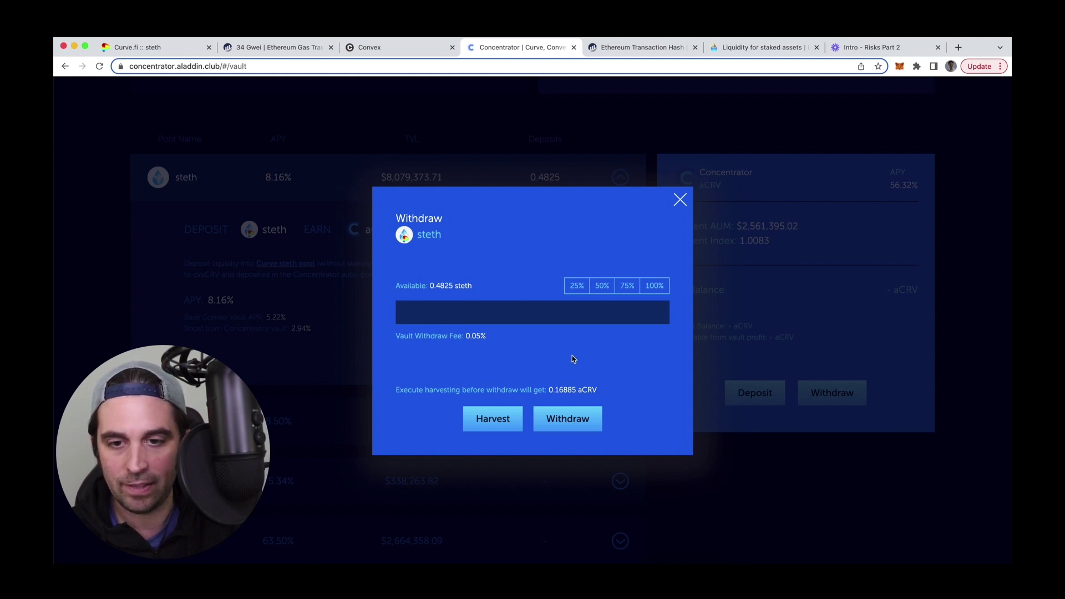
click(680, 199)
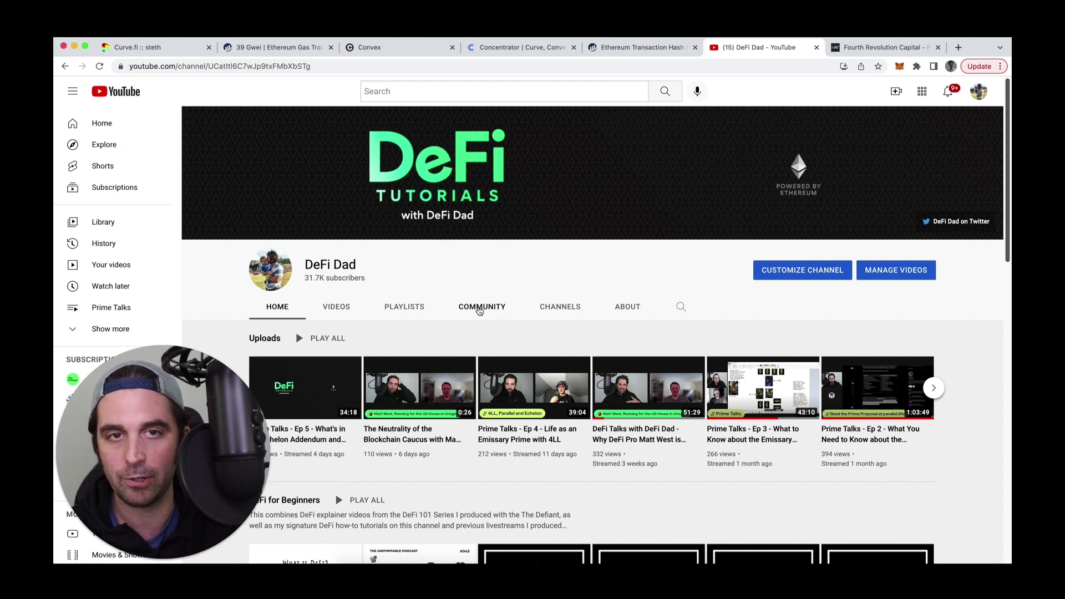
click(855, 48)
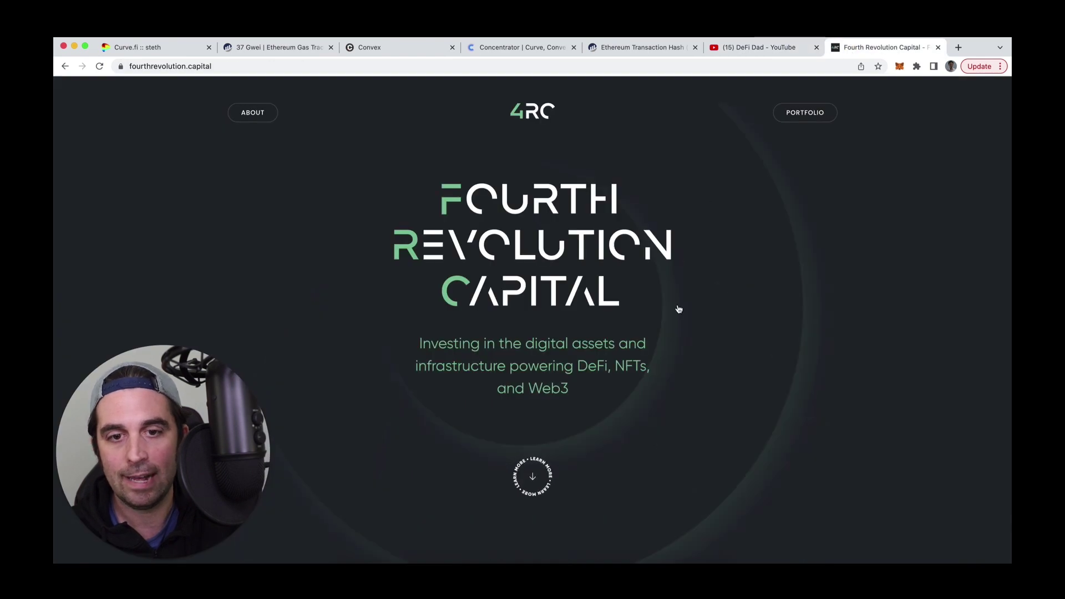